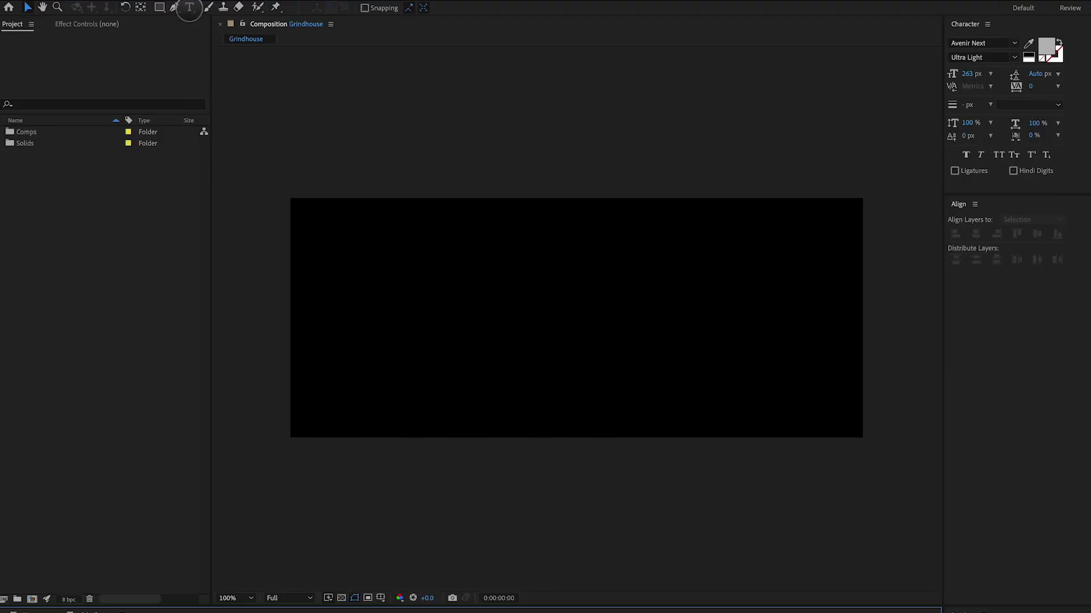
Step: Type the title GRINDHOUSE as a new text layer, fixing the misspelling
left_click(190, 7)
left_click(402, 320)
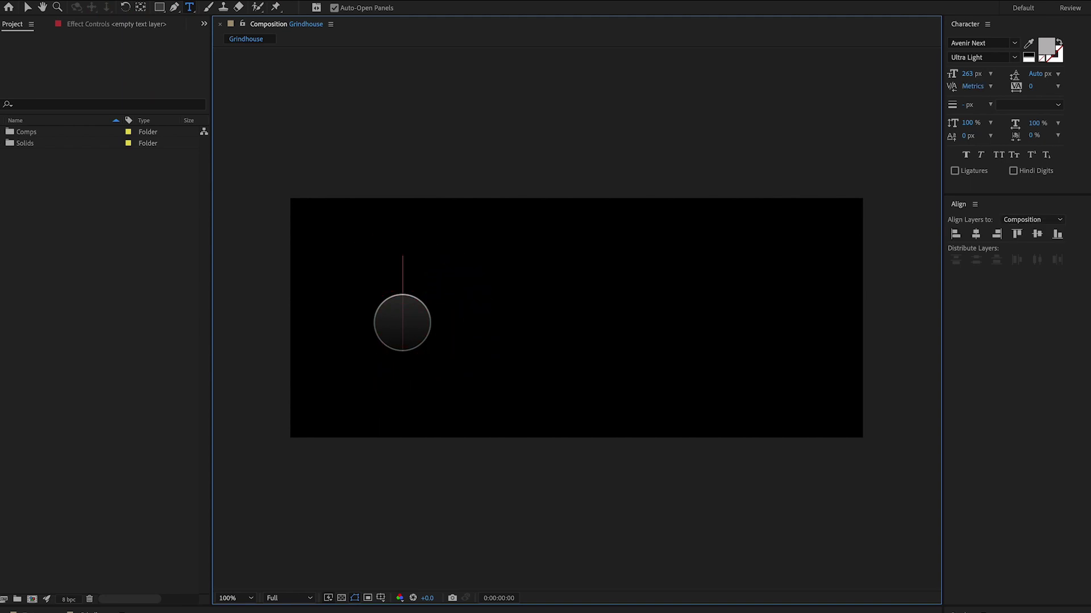
type("GRIN")
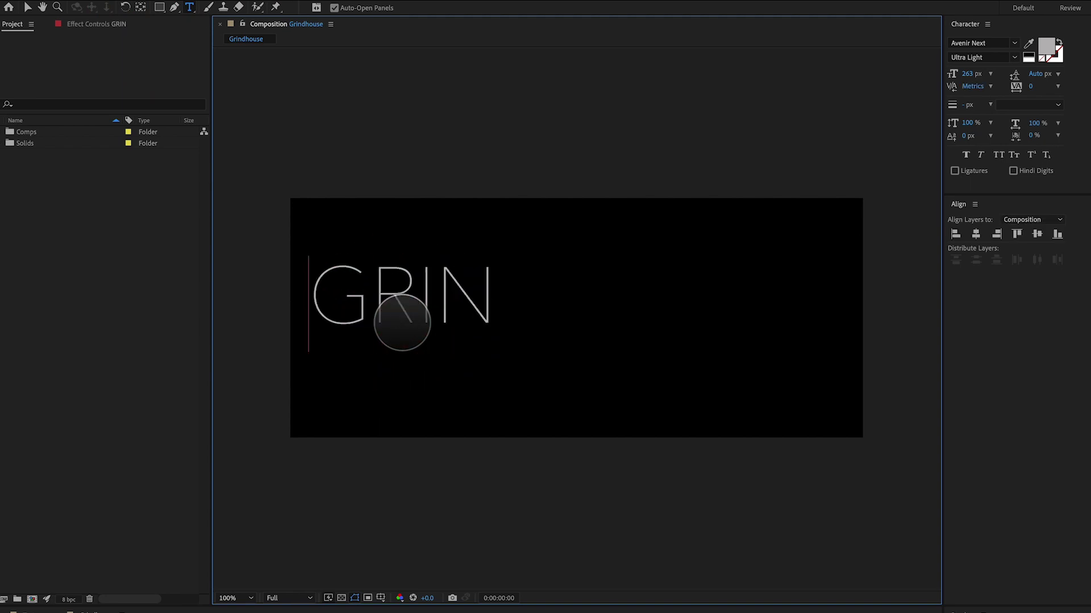
type("DHOWS")
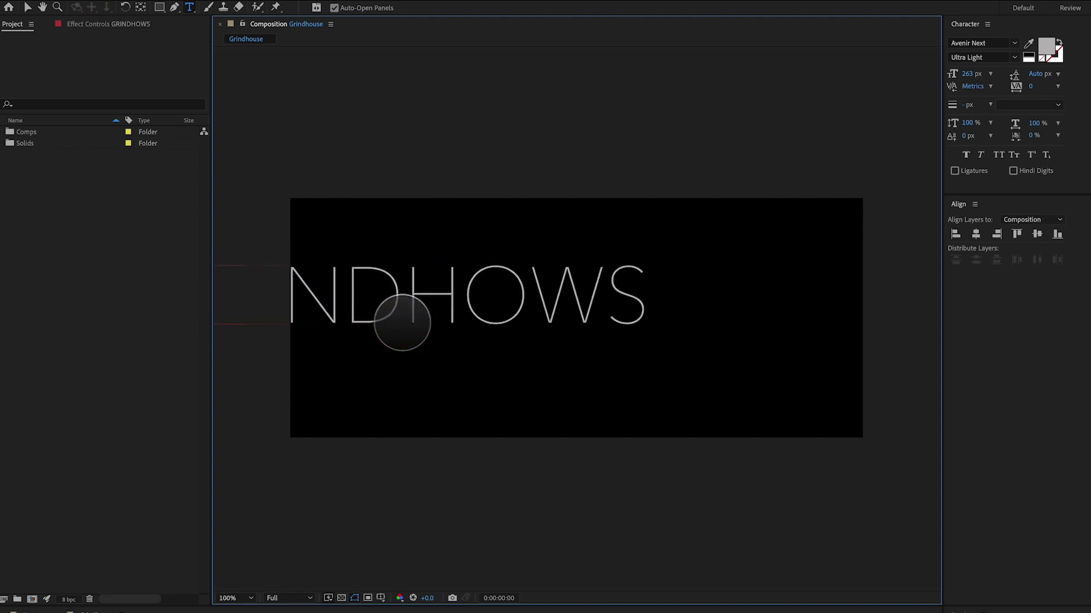
key("BackSpace")
key("BackSpace")
type("USE")
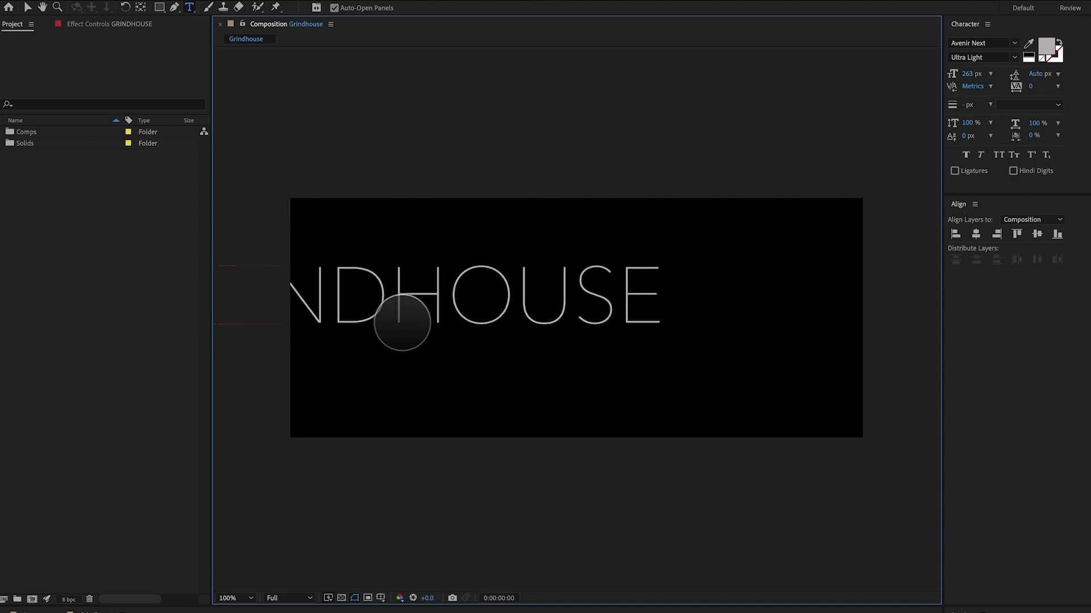
left_click(27, 6)
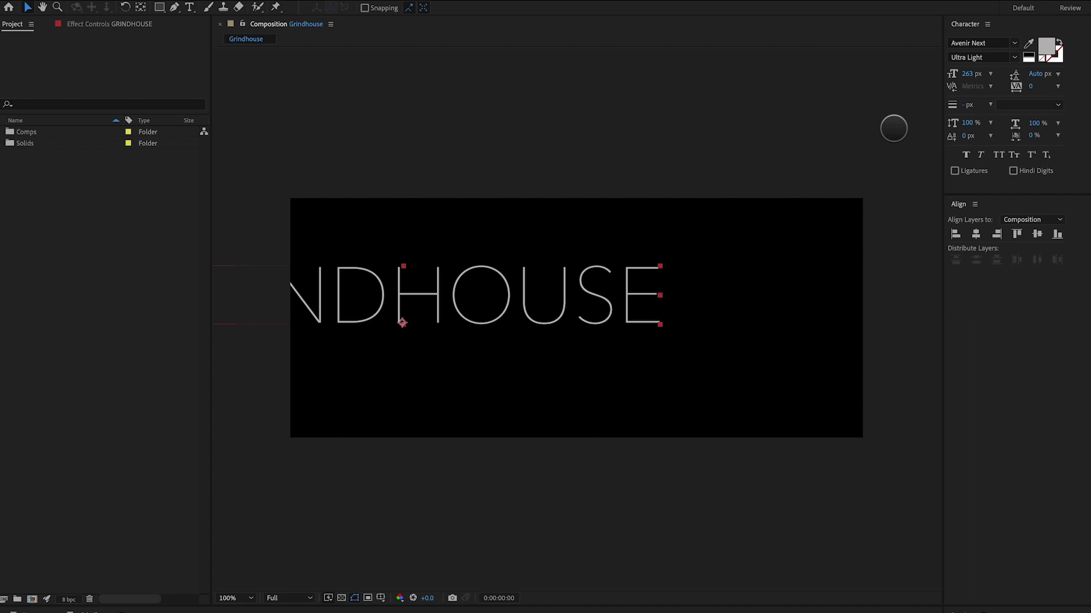
Step: Centre the title in the frame and set it in Hot Pursuit Alt at 133% vertical scale
left_click(976, 234)
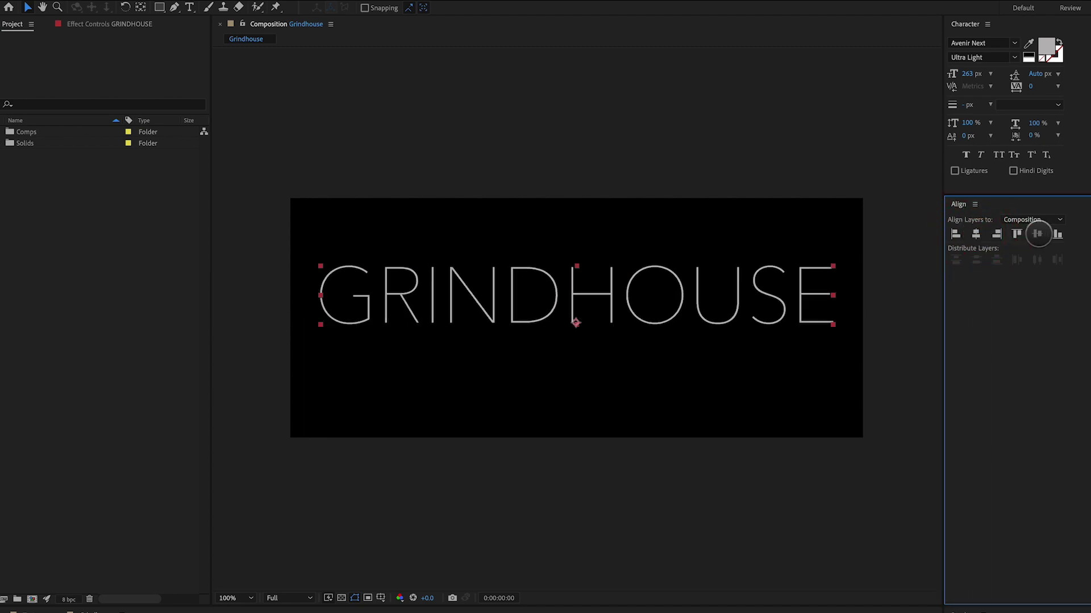
left_click(1037, 233)
left_click(995, 43)
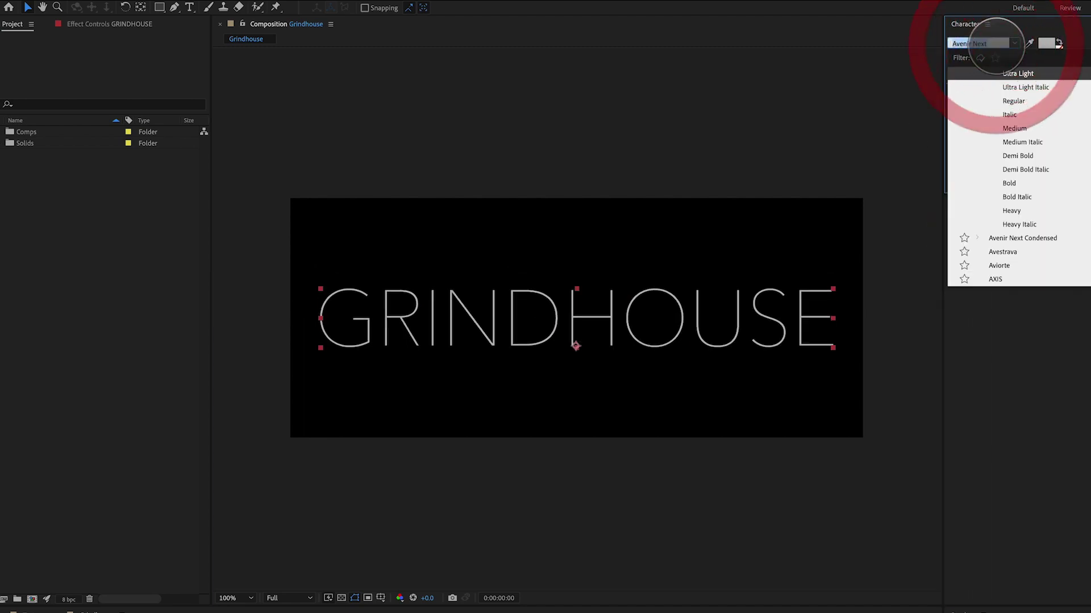
type("hot")
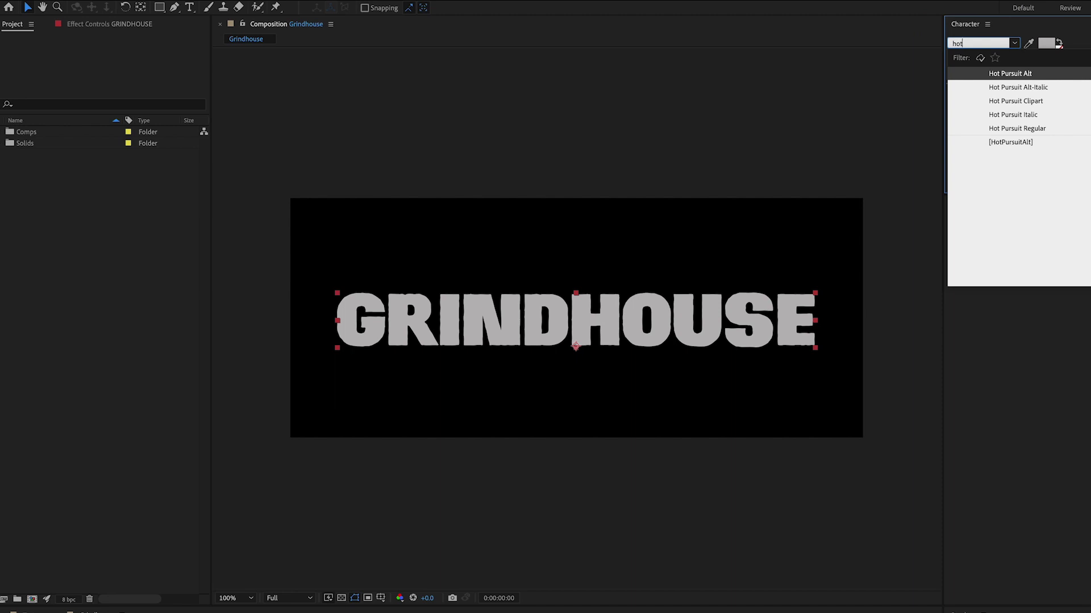
left_click(1000, 73)
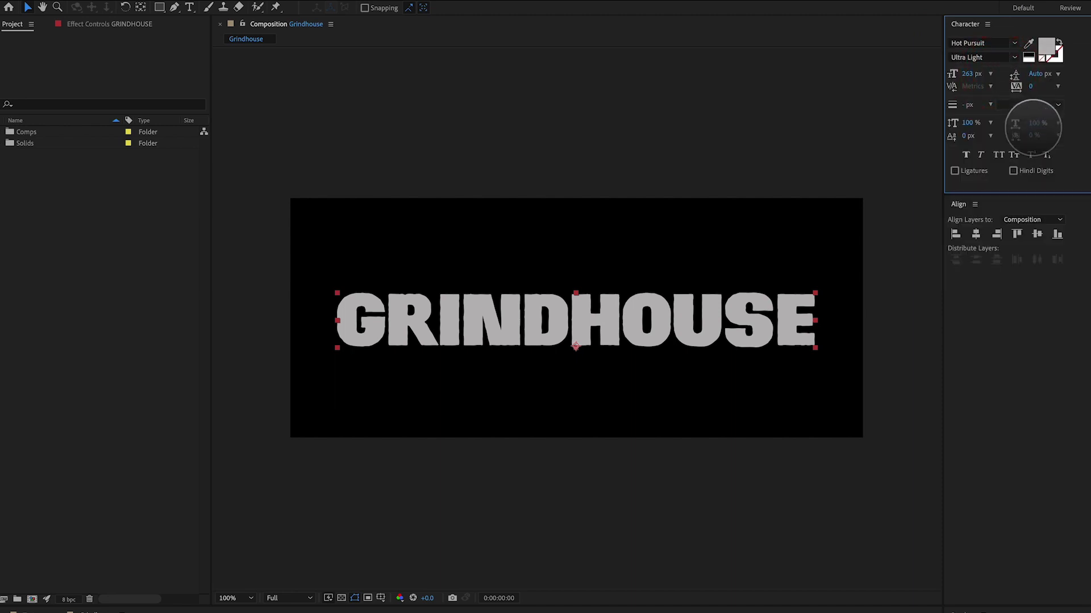
left_click_drag(969, 123, 985, 119)
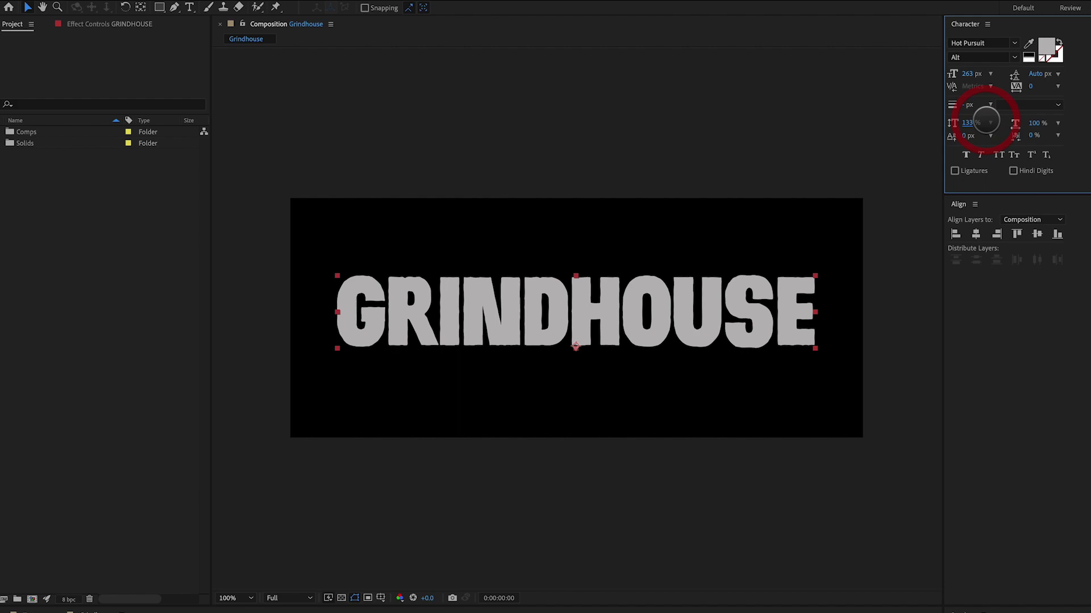
Step: Apply a Fill effect that colours the title pink (B8809B)
left_click(169, 611)
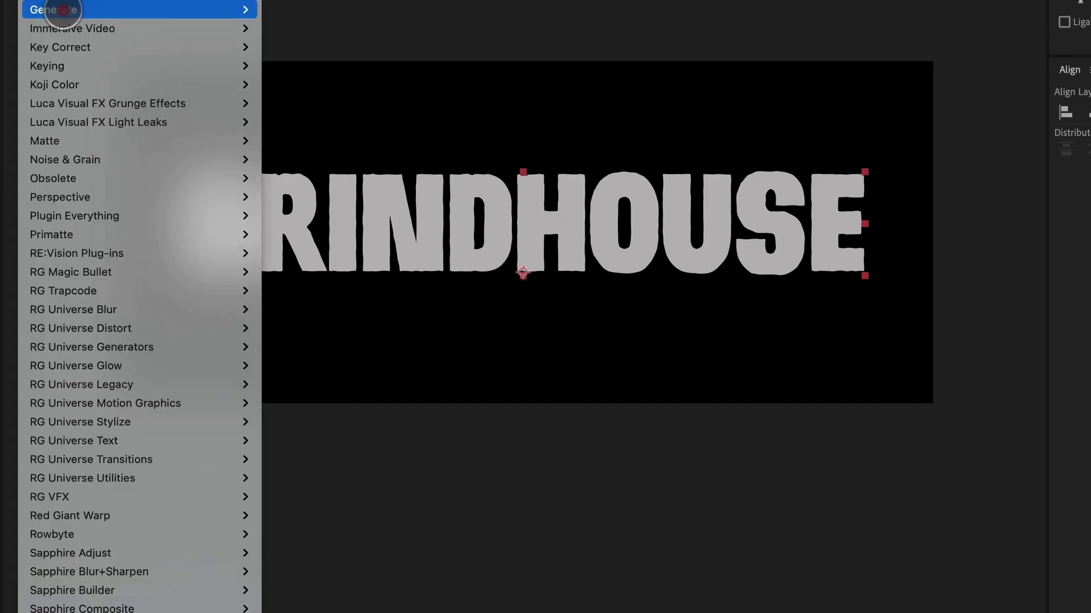
mouse_move(34, 9)
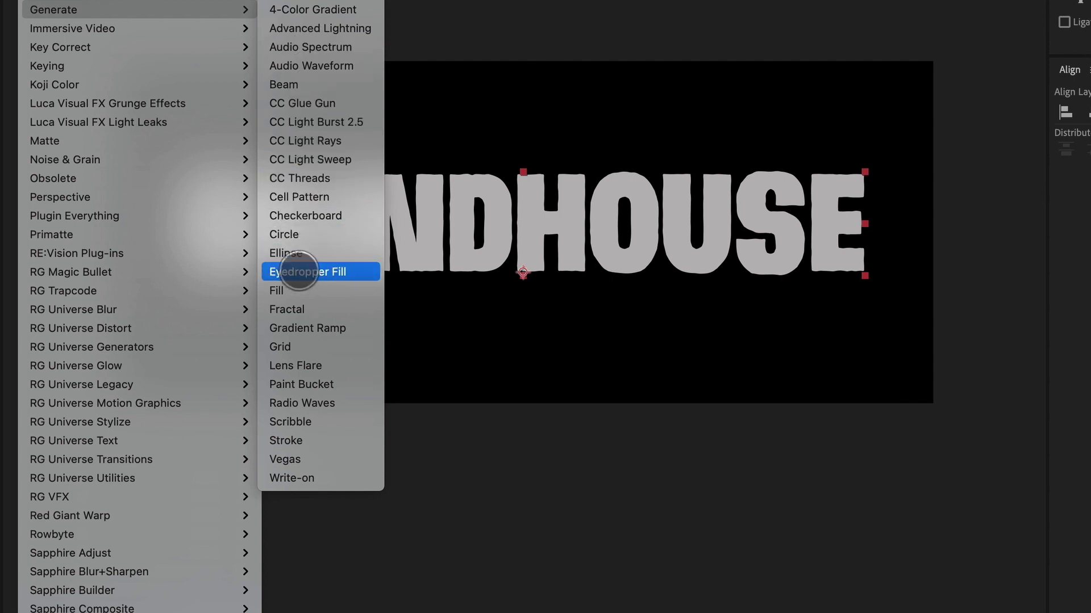
left_click(298, 289)
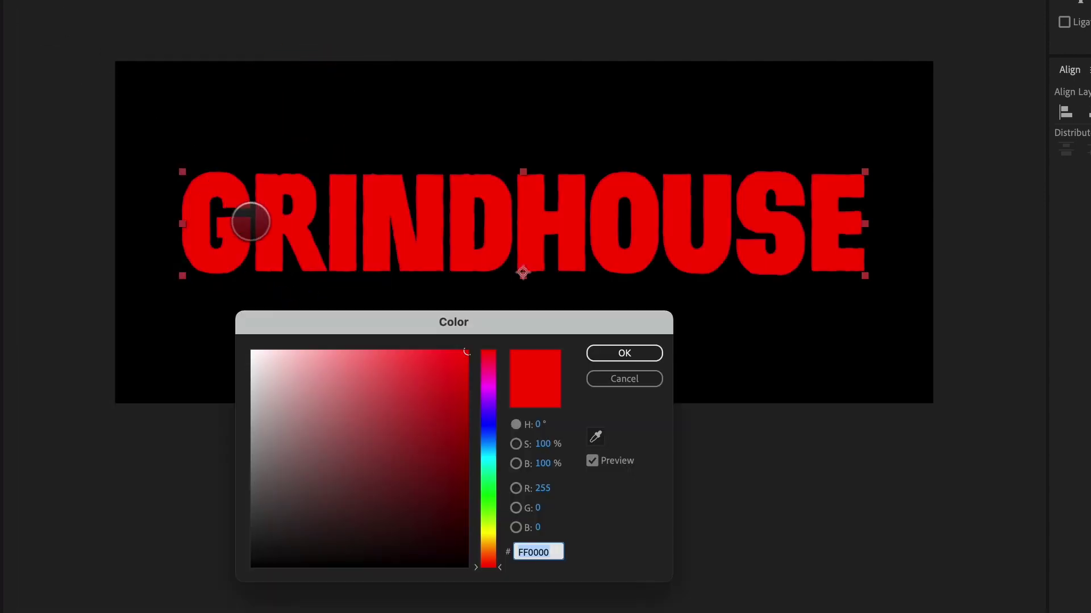
type("B8809B")
left_click(624, 353)
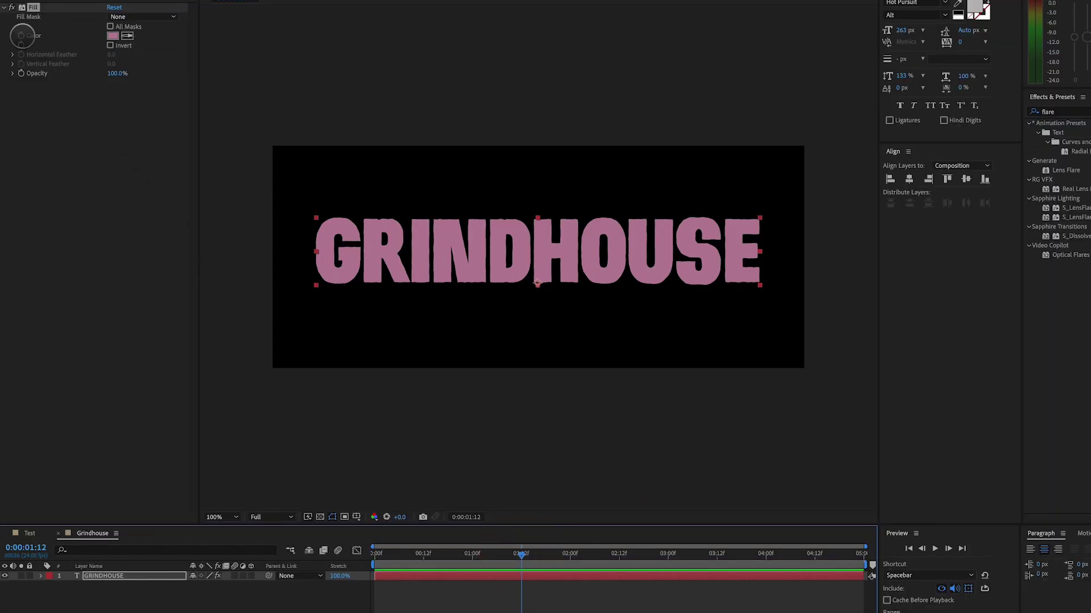
Step: Keyframe the fill colour and make it dark red (6E1623) at 0:00:00:00
left_click(21, 35)
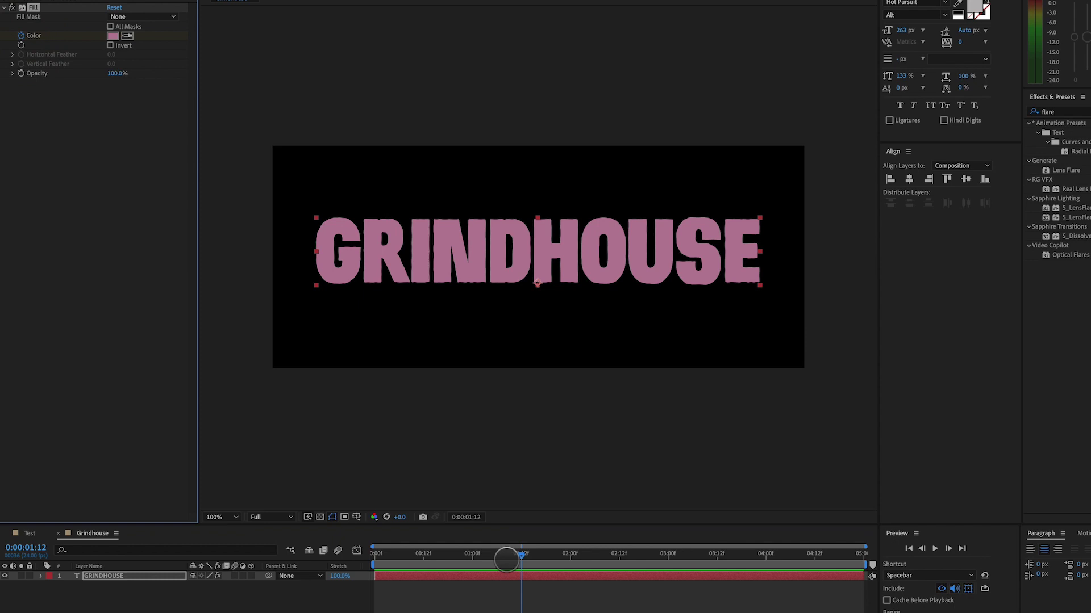
left_click_drag(499, 554, 327, 557)
key("u")
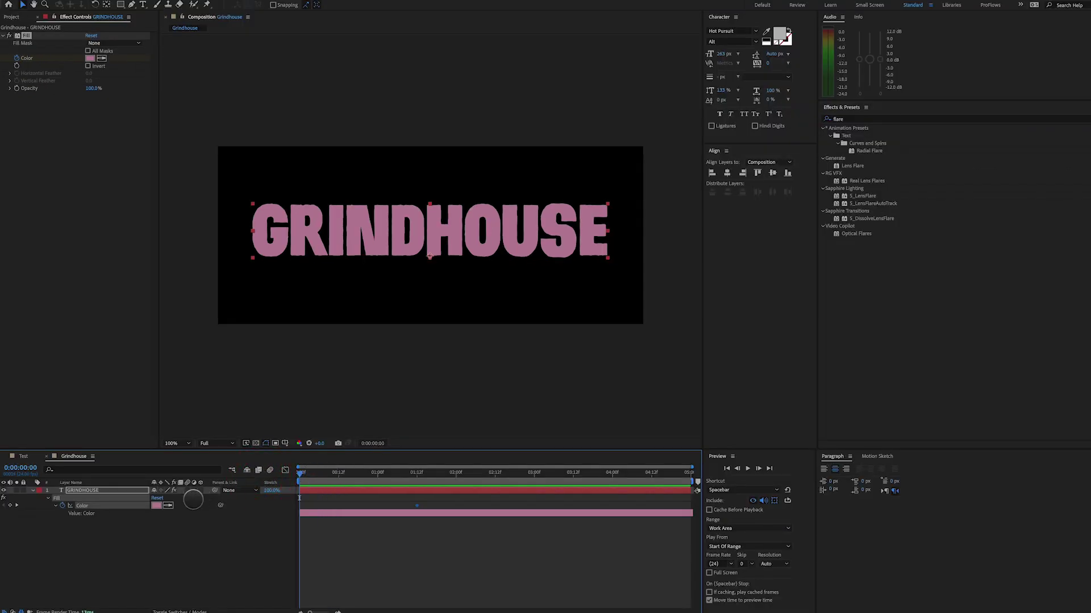
left_click(156, 506)
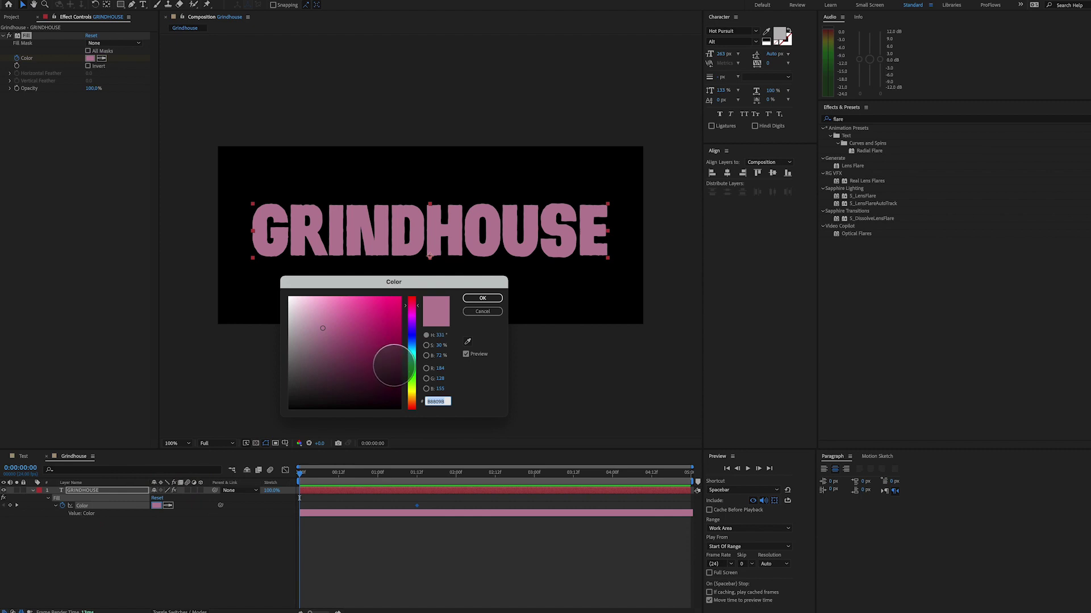
left_click(441, 337)
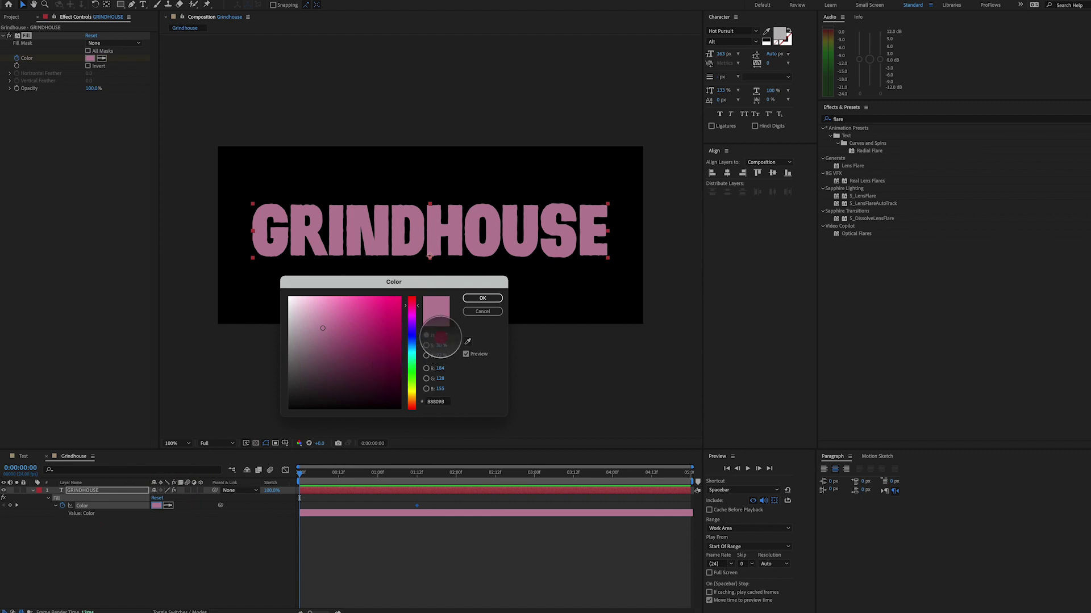
left_click_drag(446, 339, 448, 339)
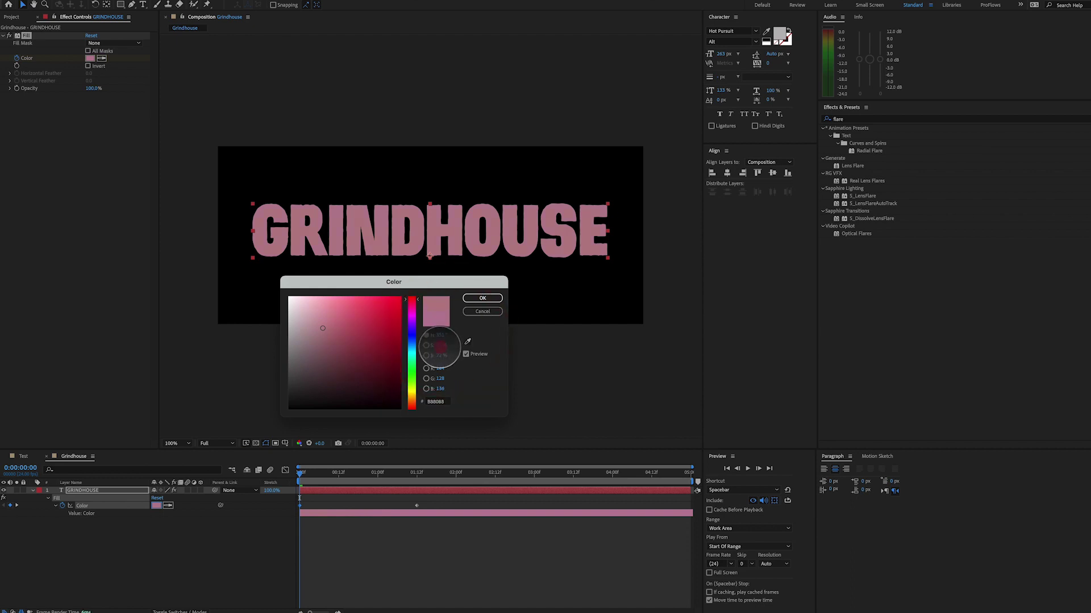
left_click_drag(446, 345, 455, 342)
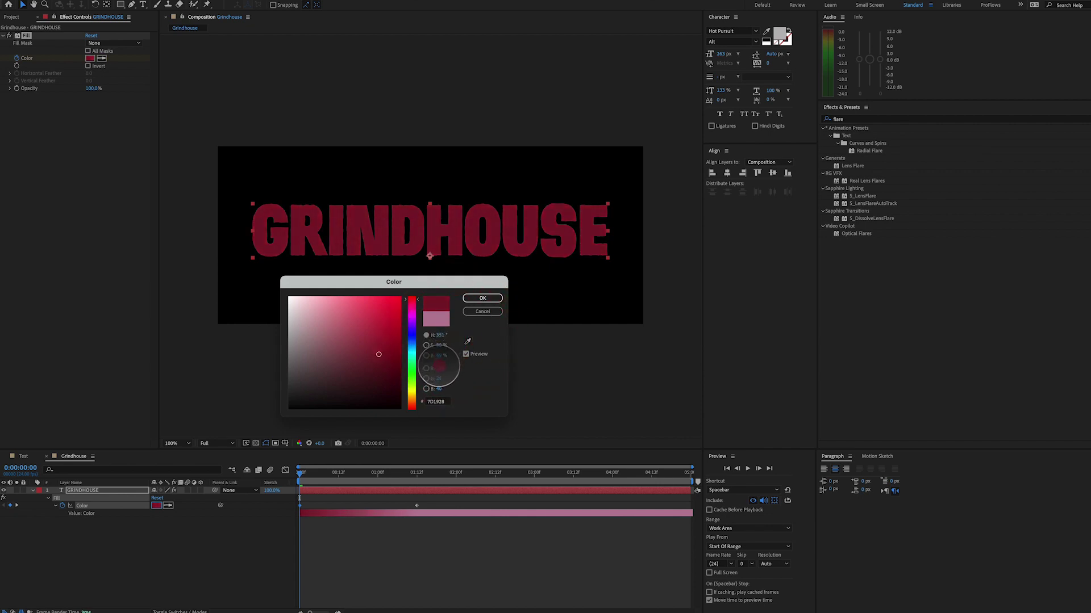
left_click_drag(437, 369, 437, 369)
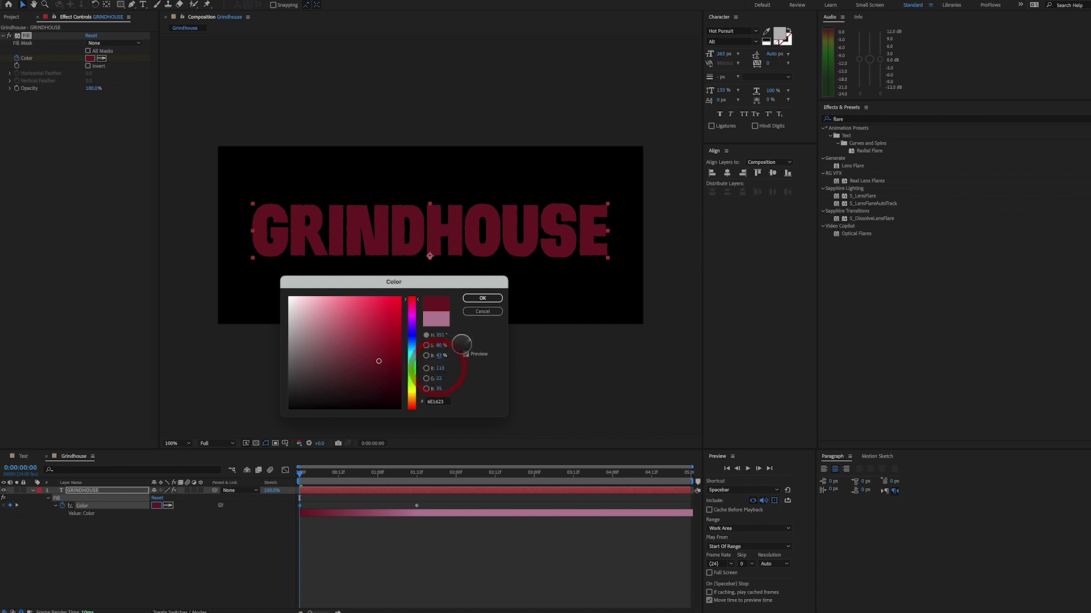
left_click(480, 298)
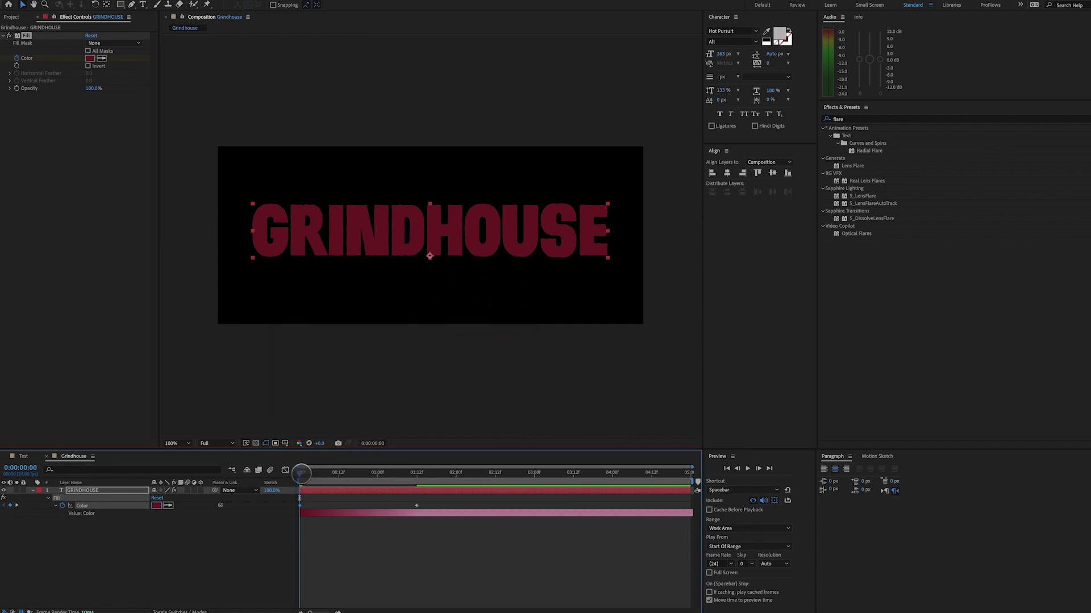
Step: Fade opacity from about 42% at 0:00:00:13 to full at 0:00:01:12, move the first colour keyframe to frame 15, and preview
left_click_drag(301, 474, 417, 482)
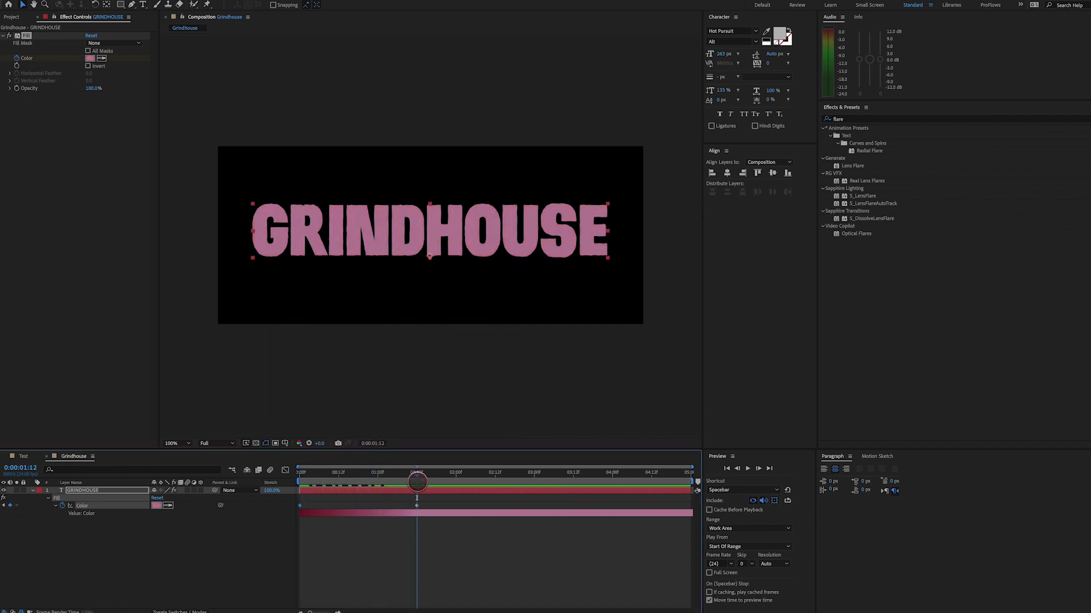
key("shift+t")
left_click(55, 521)
left_click_drag(407, 475, 348, 480)
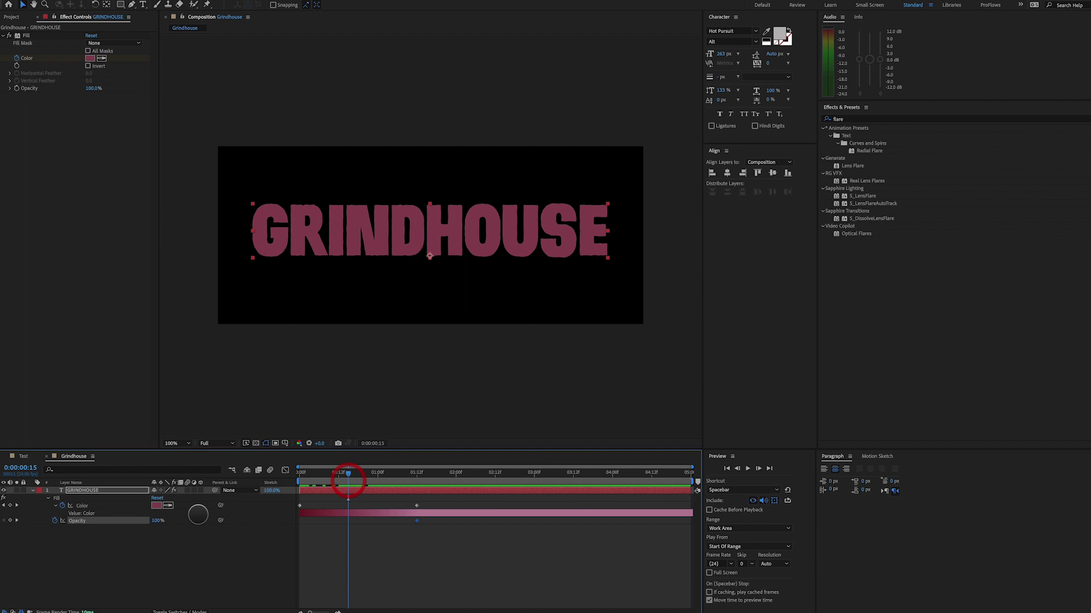
left_click_drag(155, 521, 414, 477)
left_click(343, 475)
key("space")
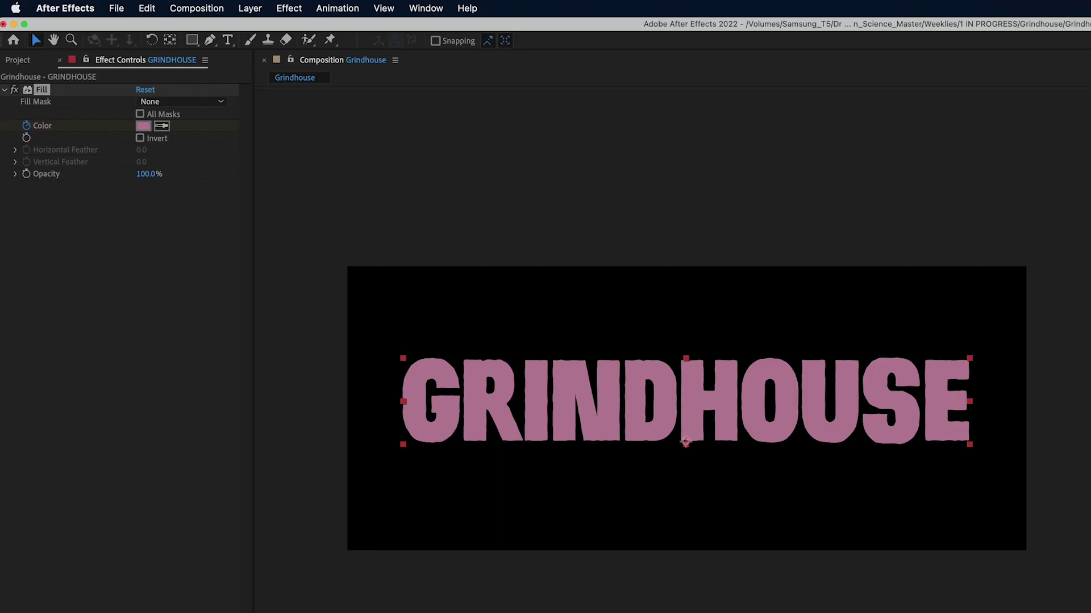
Step: Create Null 3 with a wiggle(24,1) Position expression and parent GRINDHOUSE to it
left_click(248, 10)
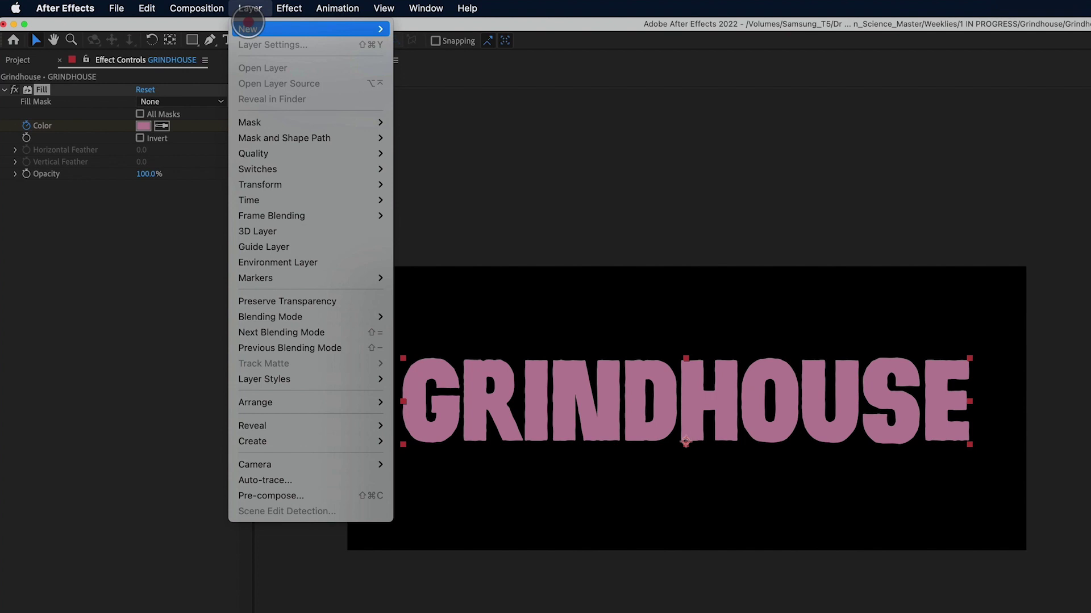
mouse_move(273, 29)
left_click(425, 90)
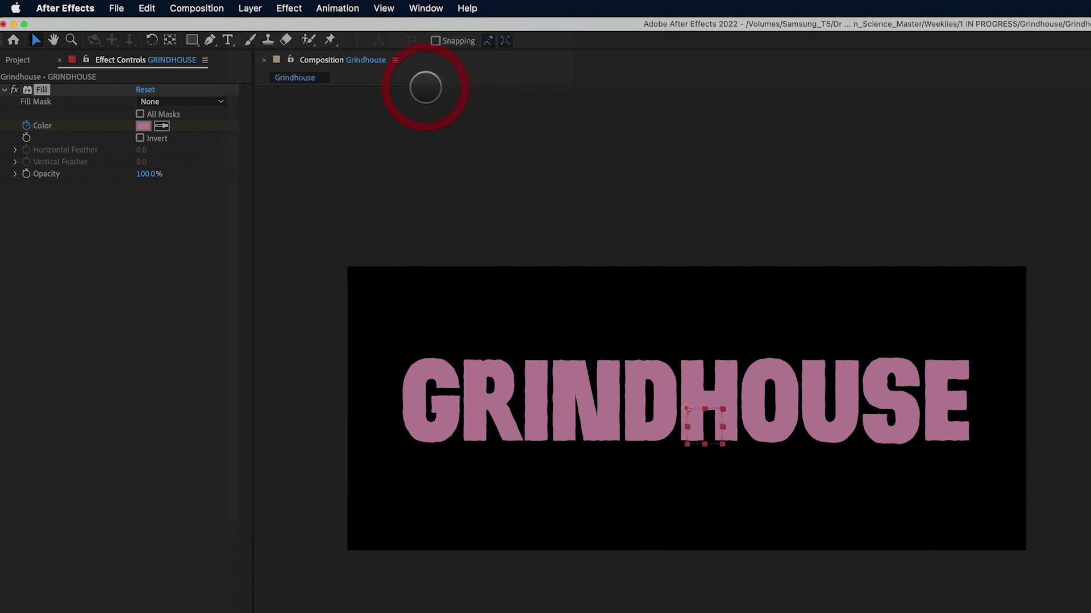
key("p")
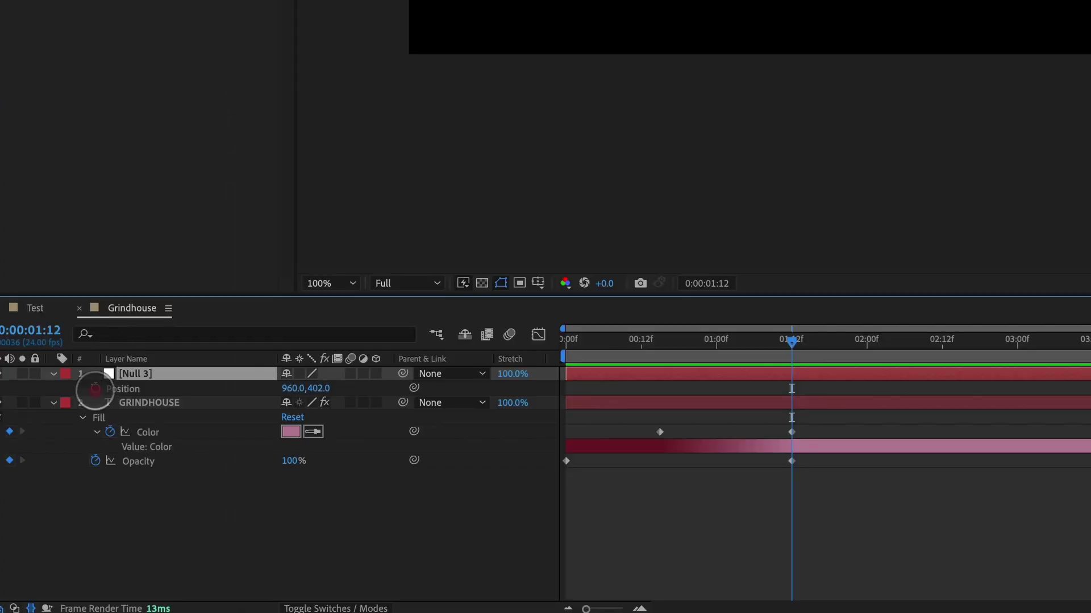
left_click(95, 389, "alt")
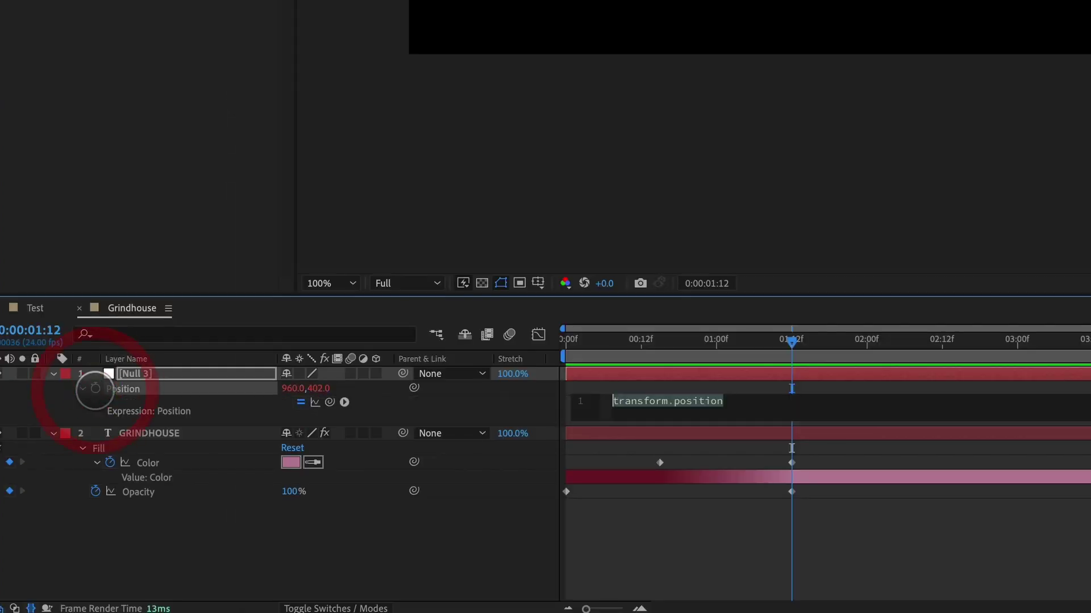
type("wiggle")
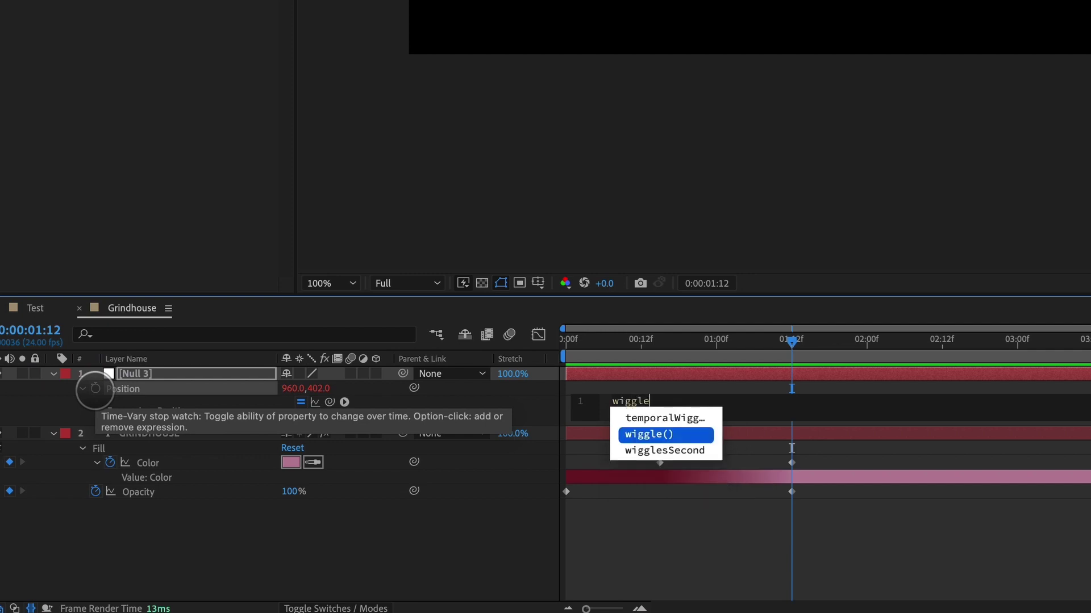
key("Return")
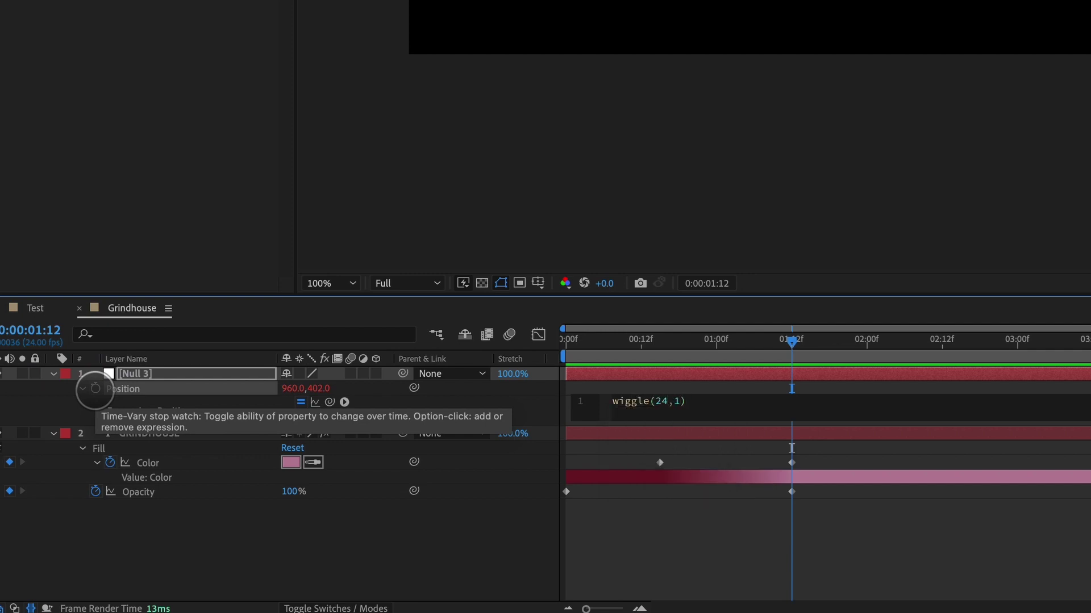
key("KP_Enter")
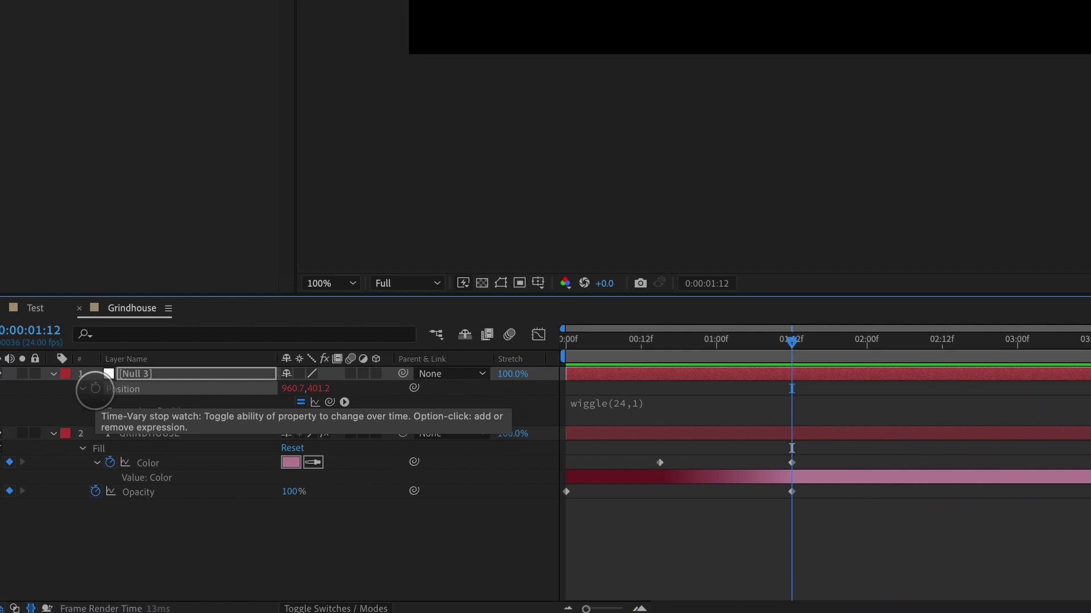
left_click(165, 434)
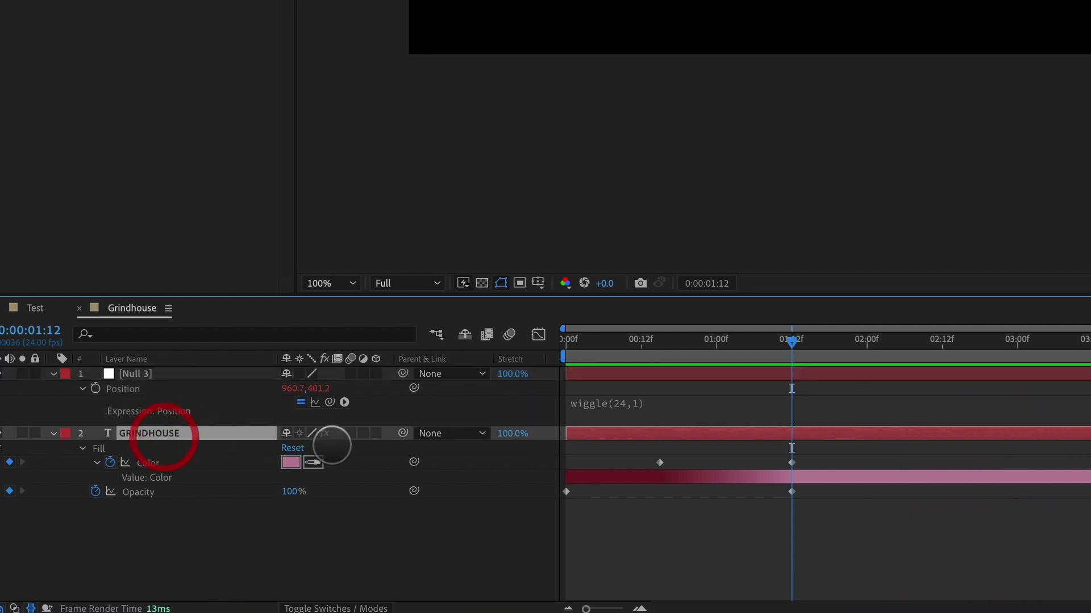
left_click_drag(401, 433, 184, 375)
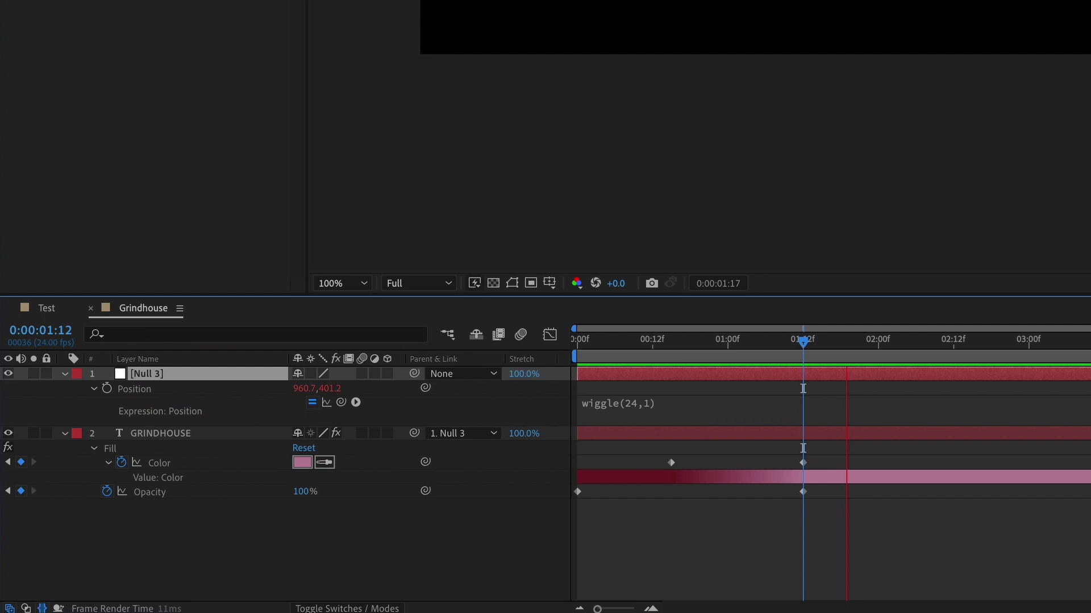
Step: Create Null 4, parent Null 3 to it, and give its Position a wiggle(1,7) expression
key("ctrl+alt+shift+y")
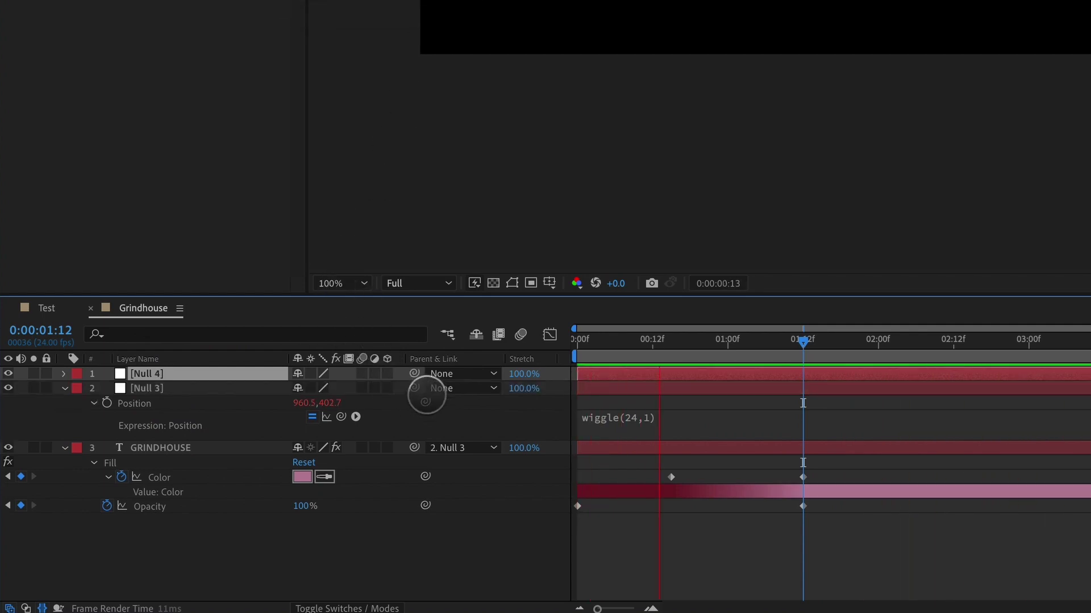
left_click_drag(414, 388, 209, 376)
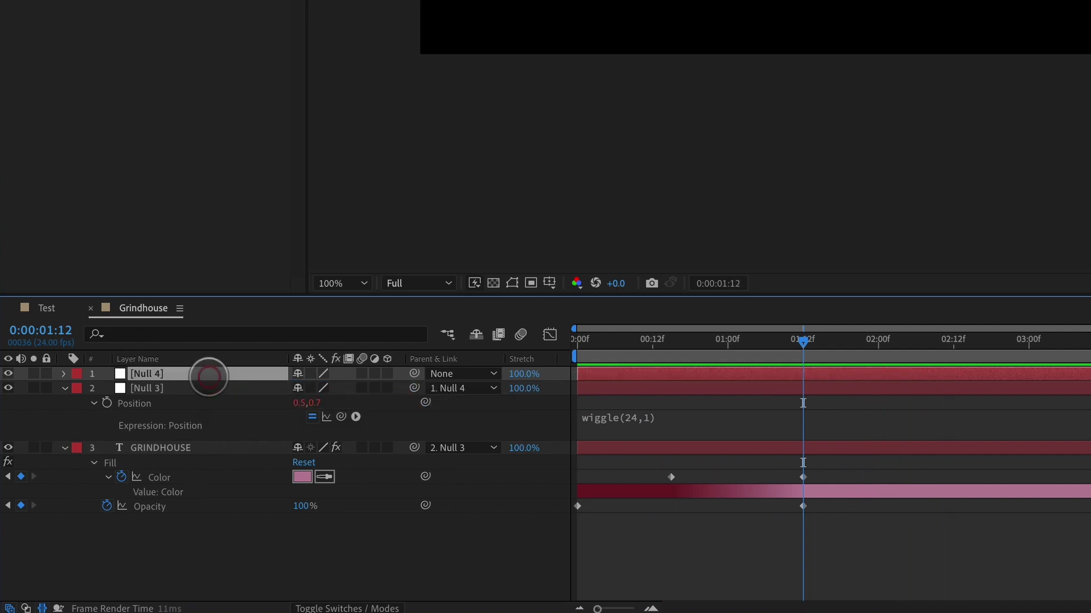
key("p")
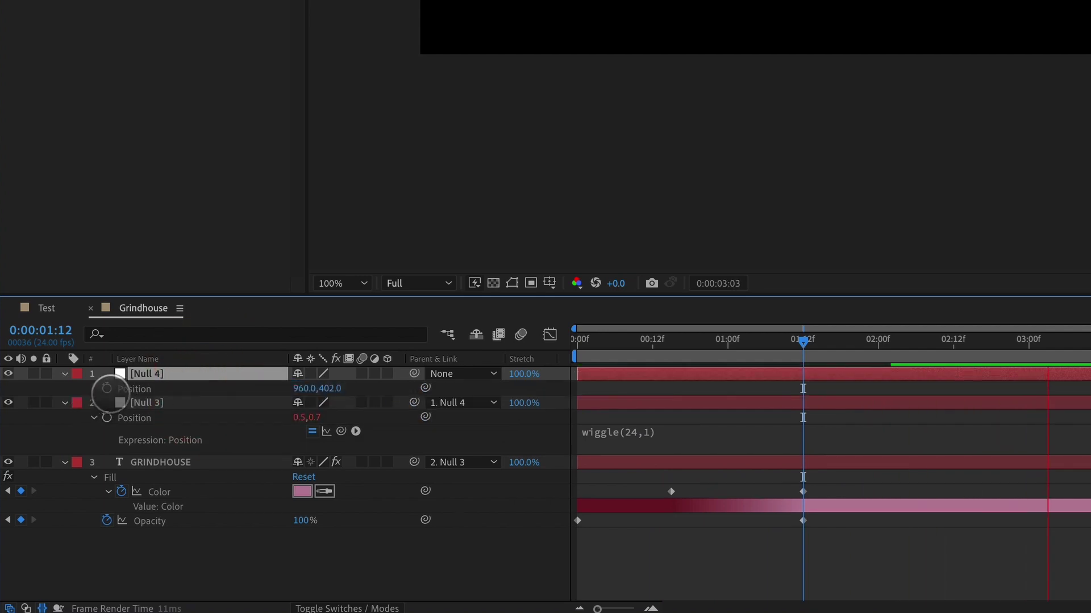
left_click(107, 388, "alt")
type("wiggle")
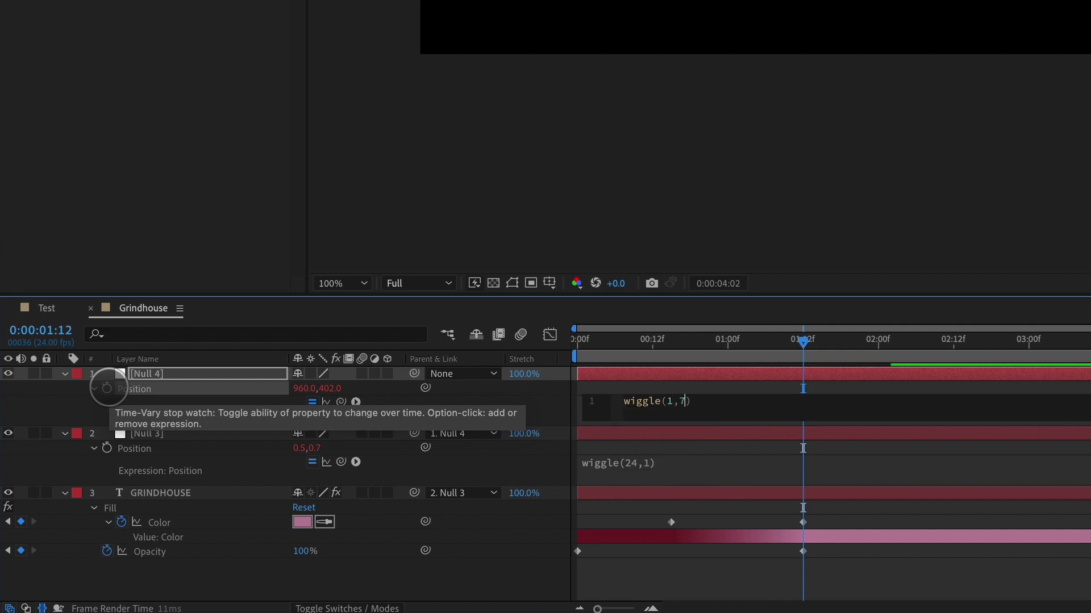
type("(1,7")
key("KP_Enter")
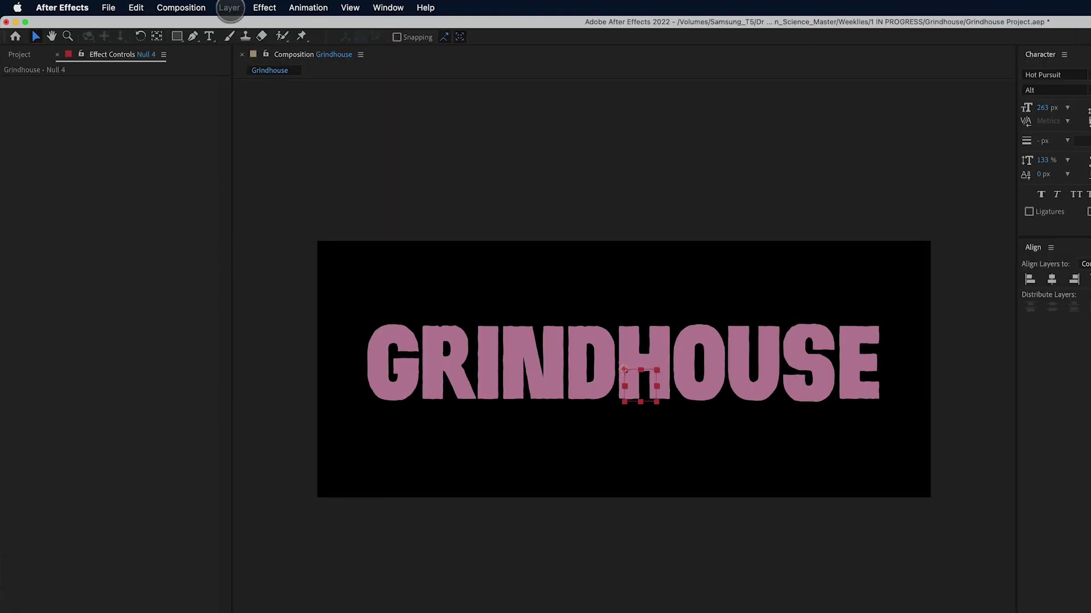
Step: Create a new solid layer named White Dust
left_click(230, 8)
mouse_move(329, 29)
left_click(389, 35)
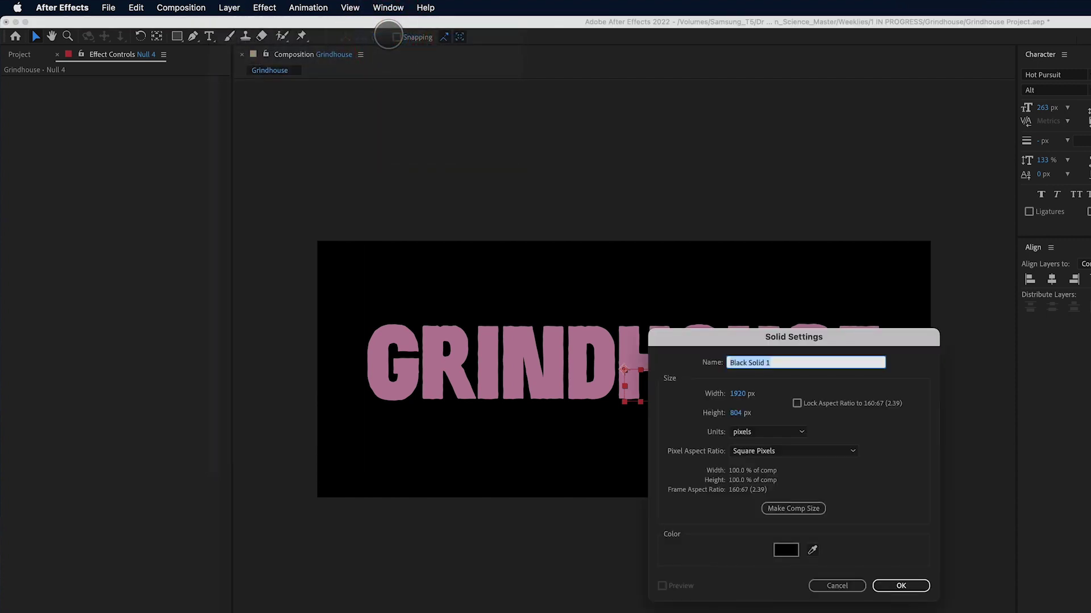
type("White Dust")
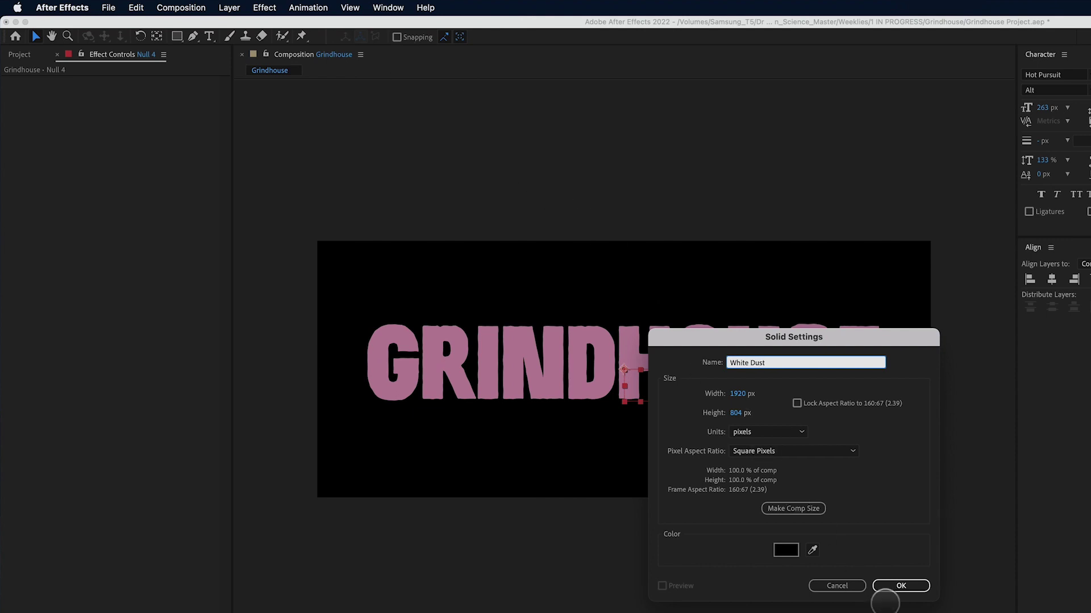
left_click(901, 586)
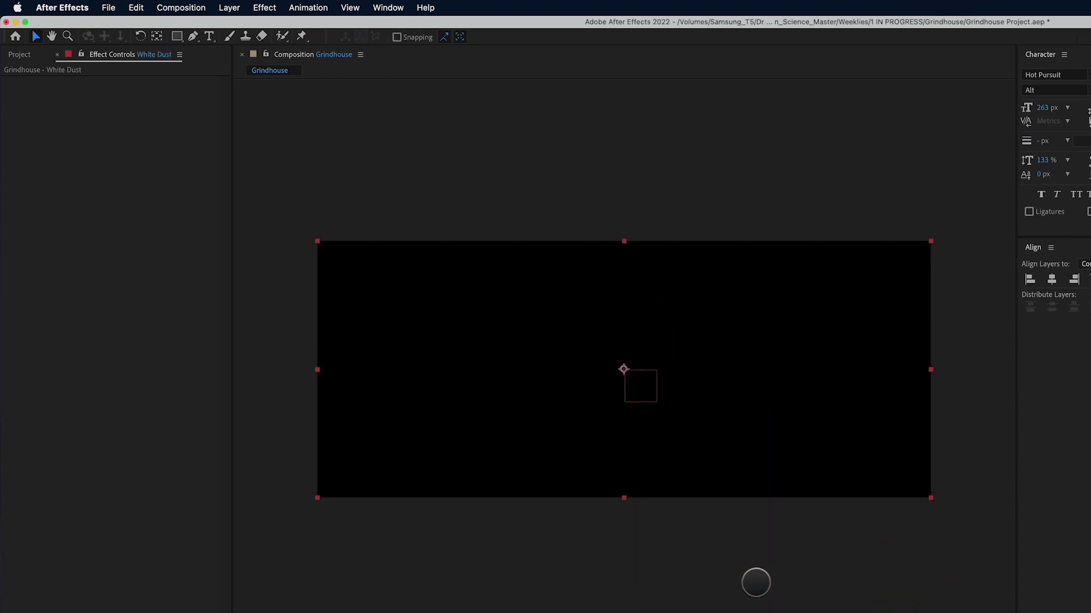
Step: Apply Fractal Noise to the White Dust solid with Contrast 600 and Brightness -260
left_click(265, 7)
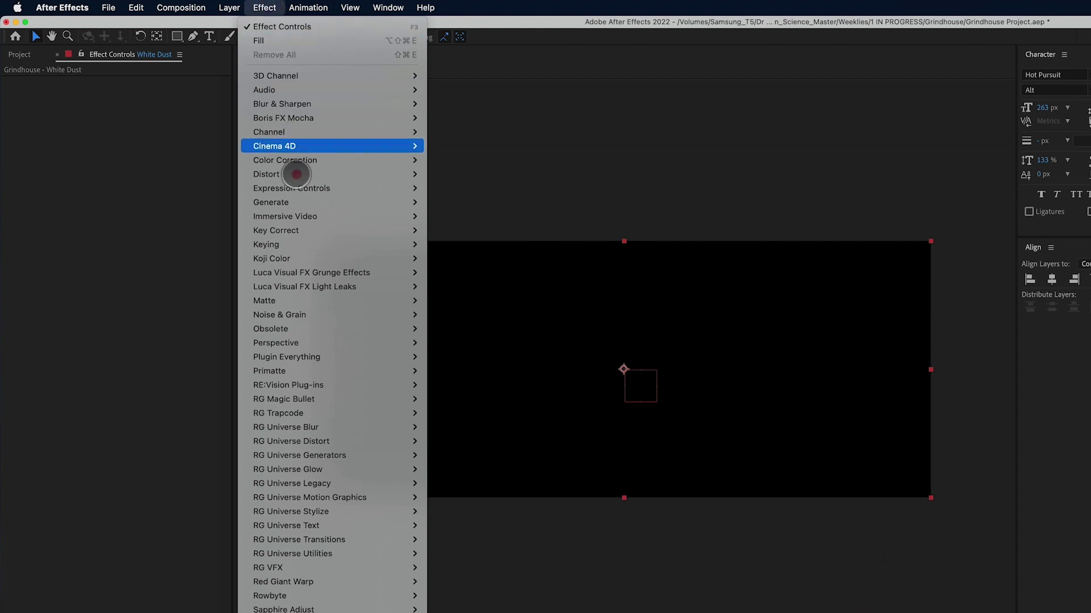
mouse_move(317, 314)
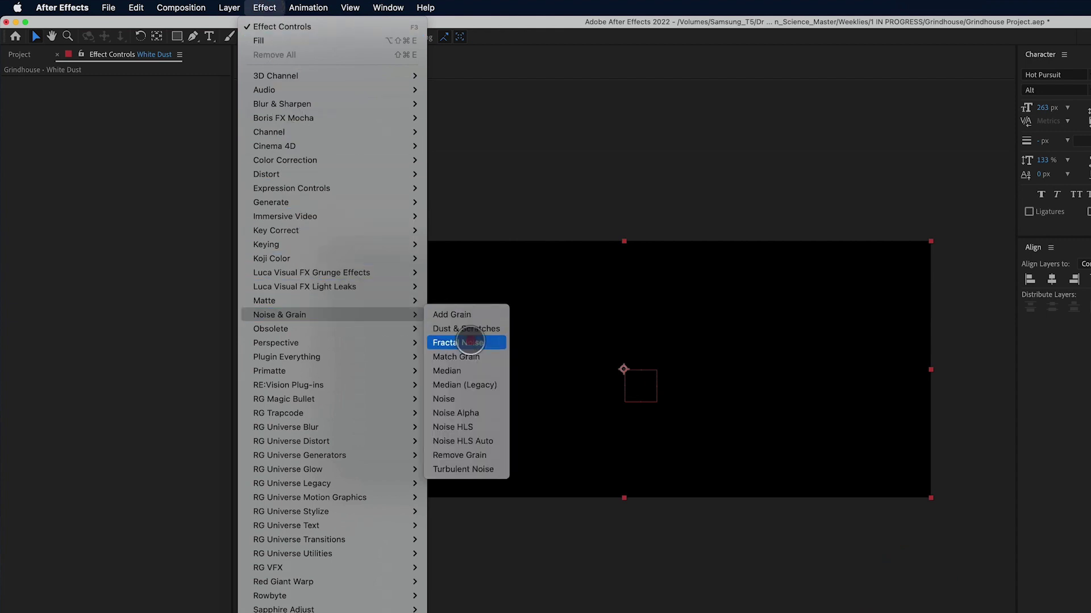
left_click(470, 342)
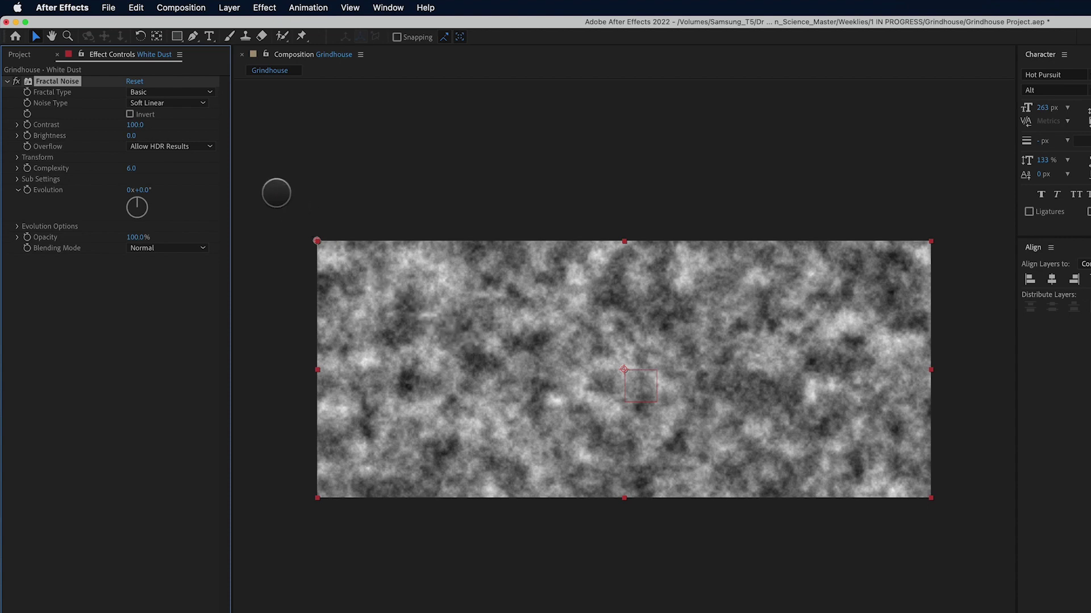
left_click(156, 128)
left_click_drag(156, 128, 434, 127)
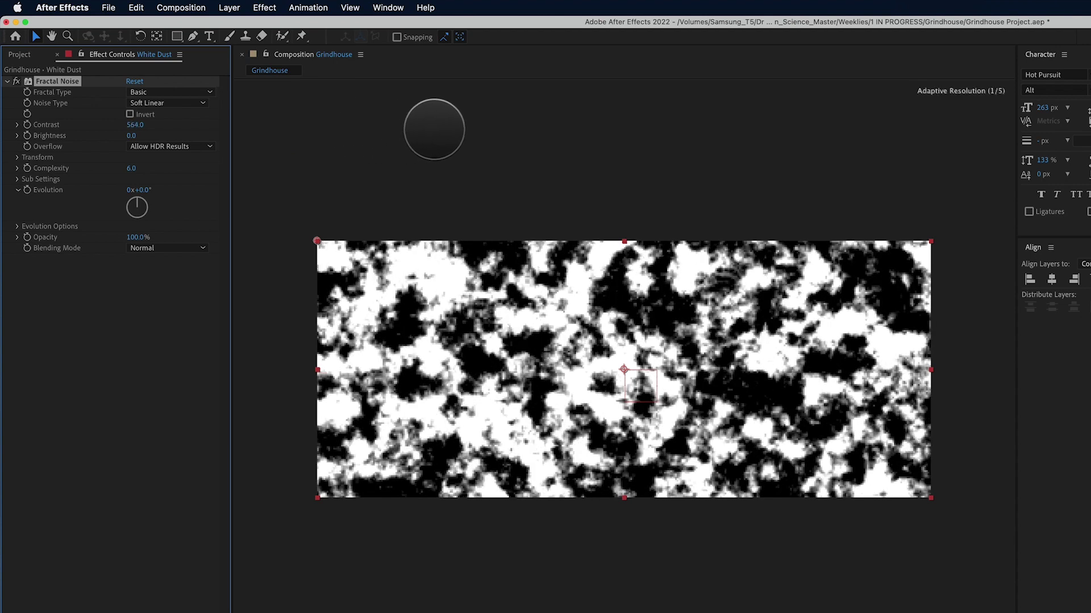
left_click(137, 126)
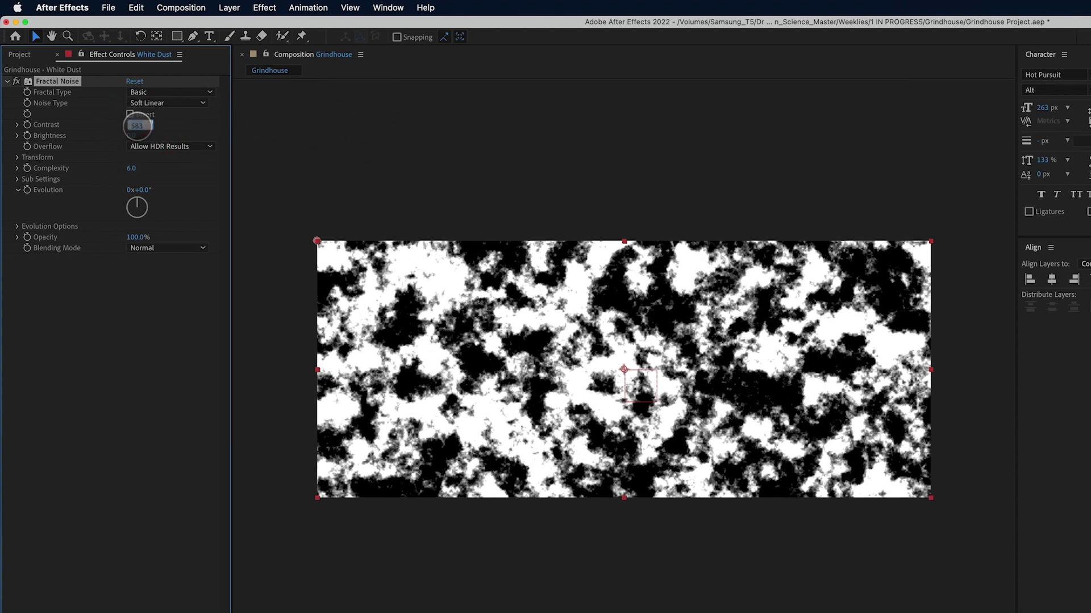
type("600")
key("Tab")
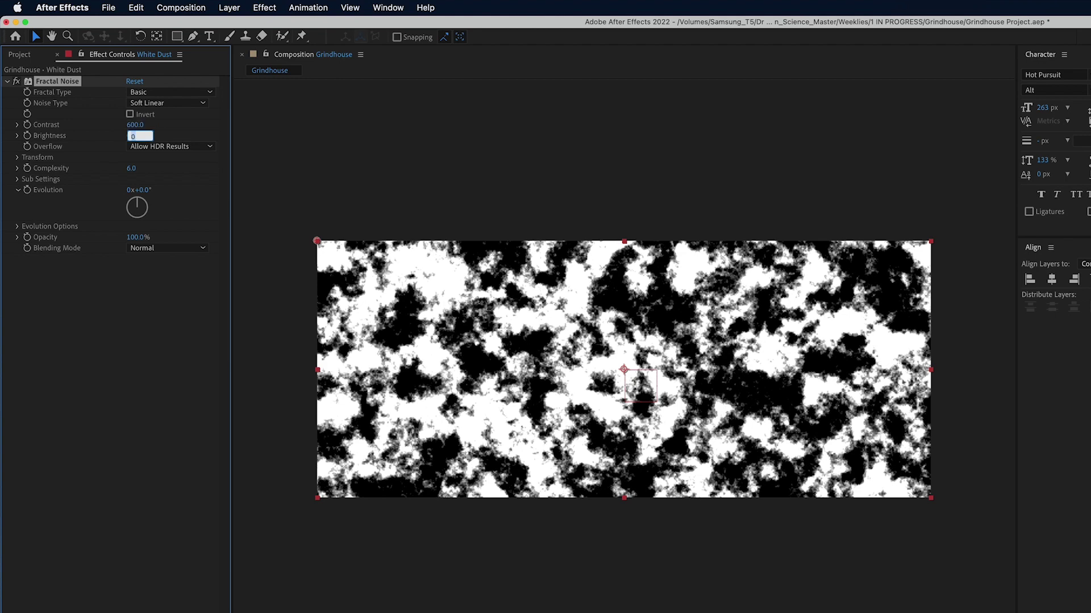
type("-260")
key("Return")
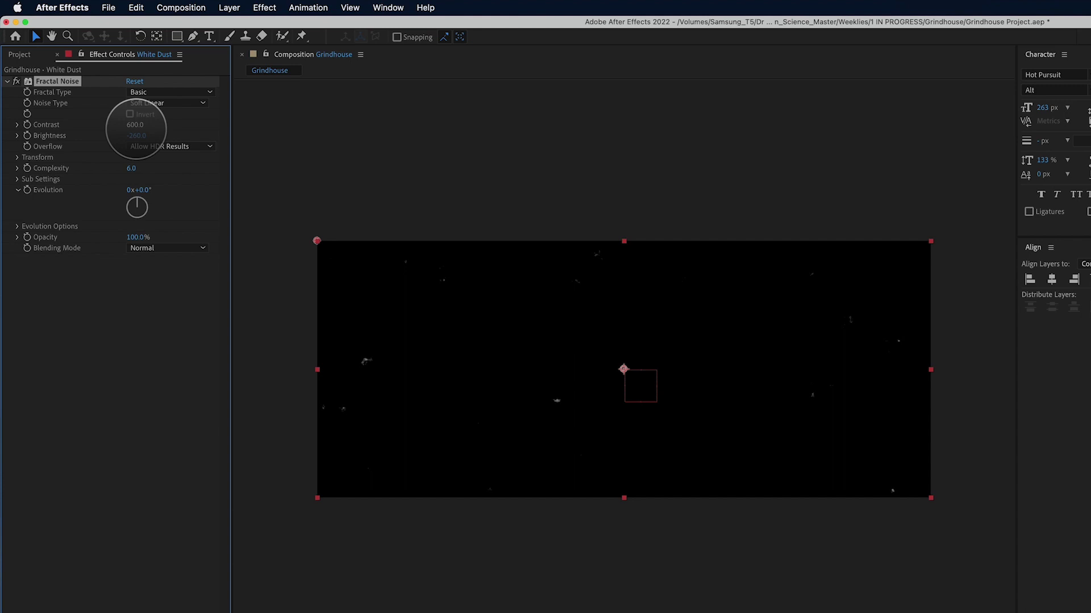
left_click(26, 190)
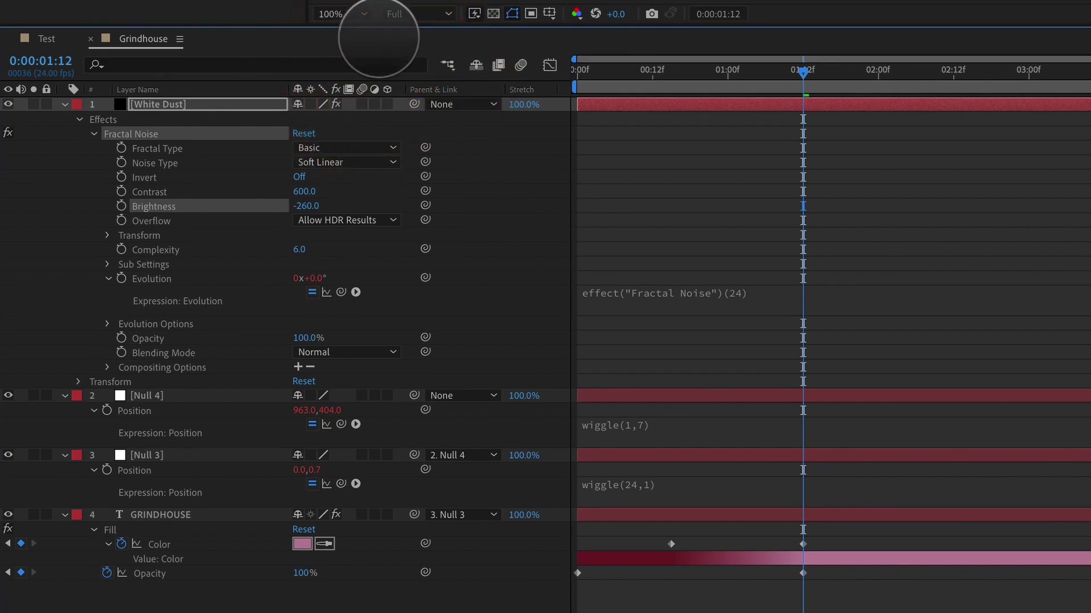
Step: Replace the Fractal Noise Evolution expression with a fast wiggle so the dust specks change every frame
left_click(644, 298)
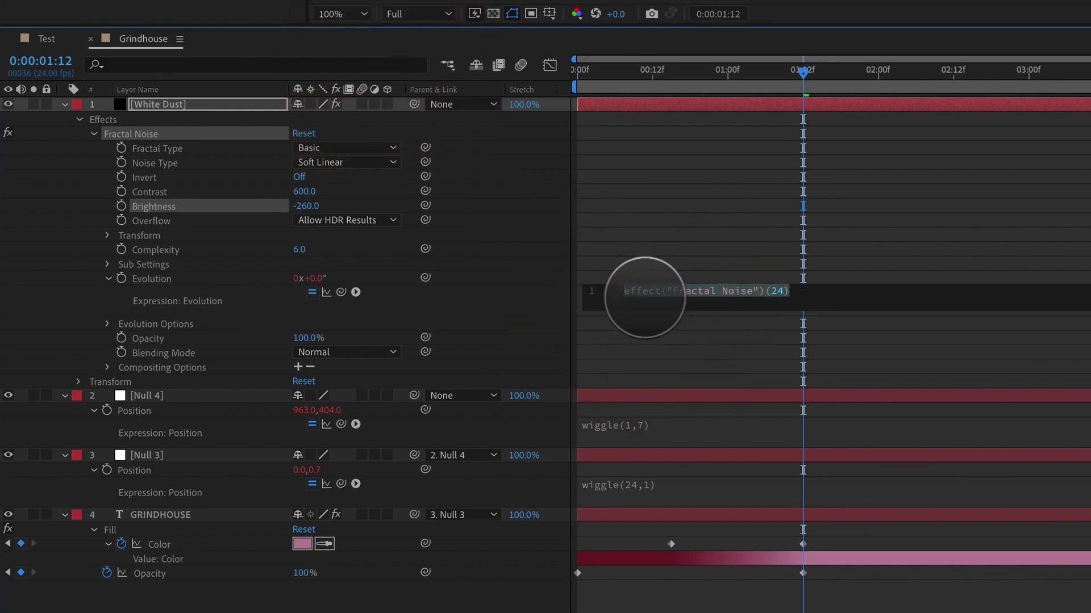
type("wiggl")
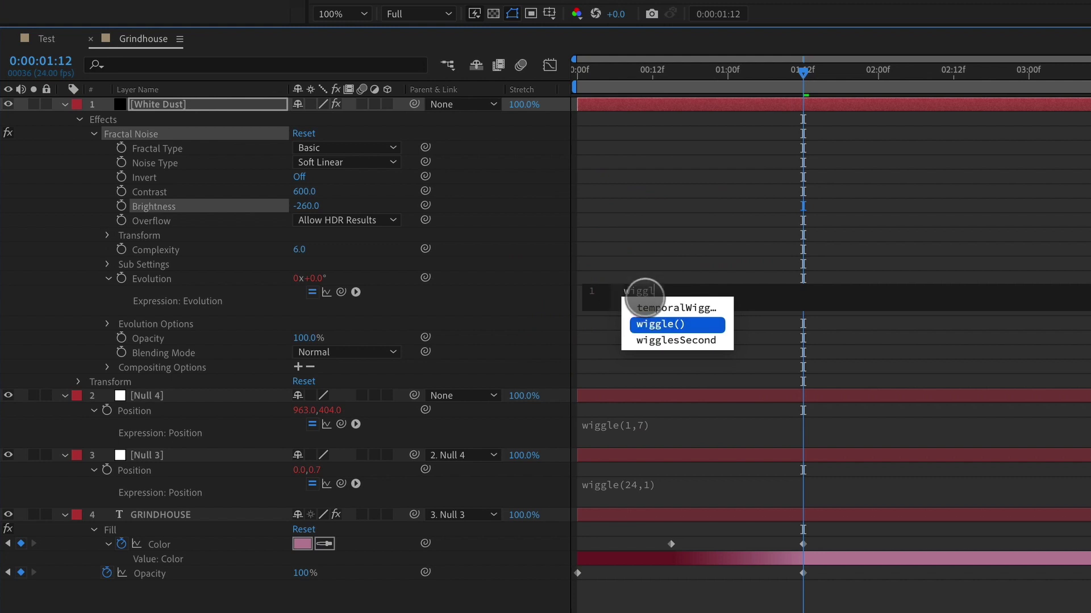
type("e()")
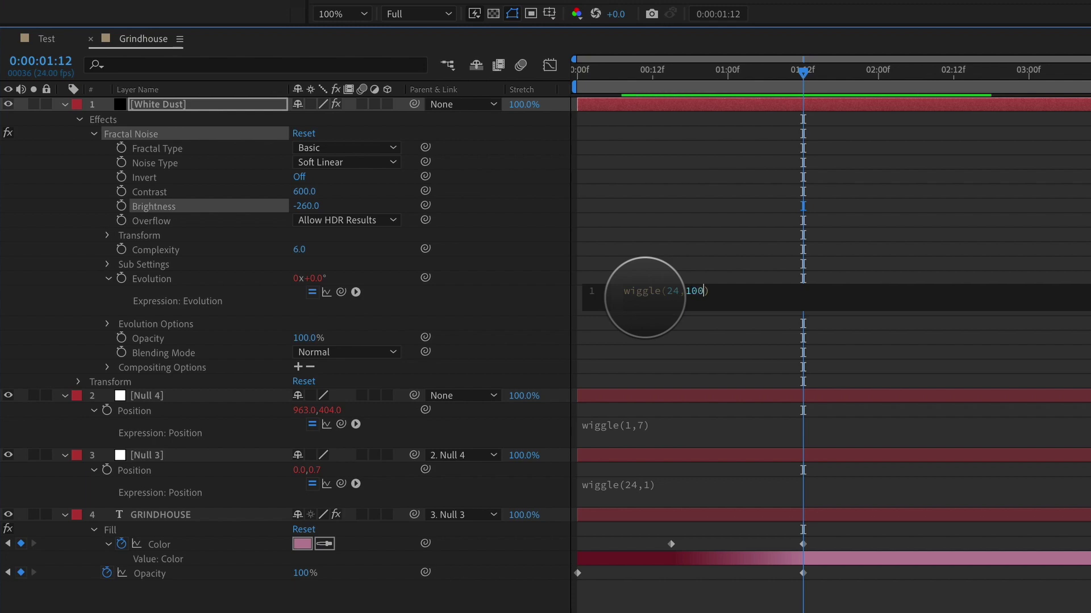
key("KP_Enter")
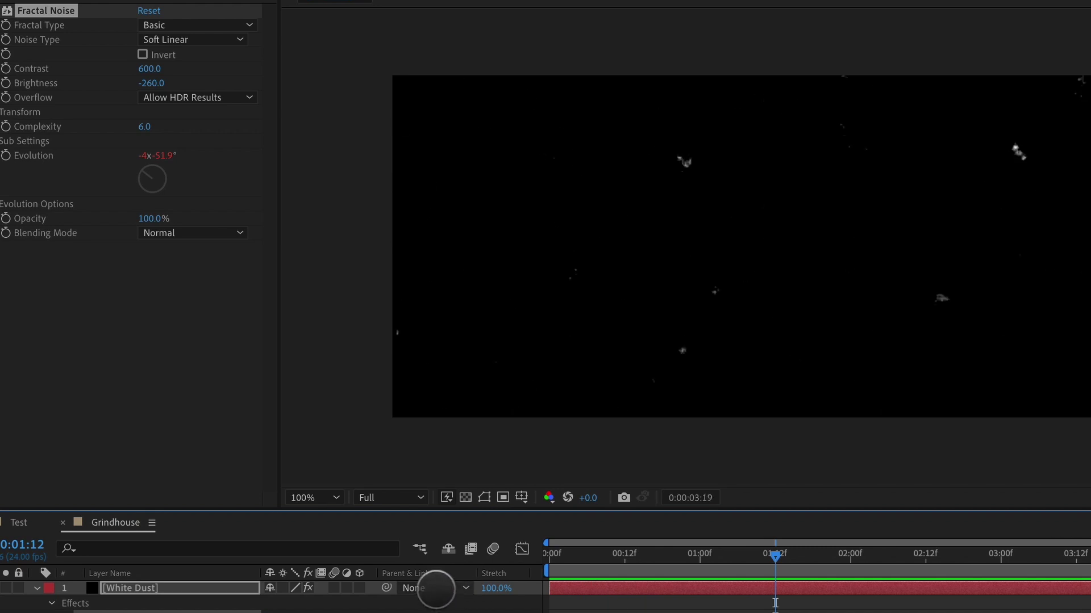
Step: Show the Modes column and set the White Dust layer to Screen blending
key("F4")
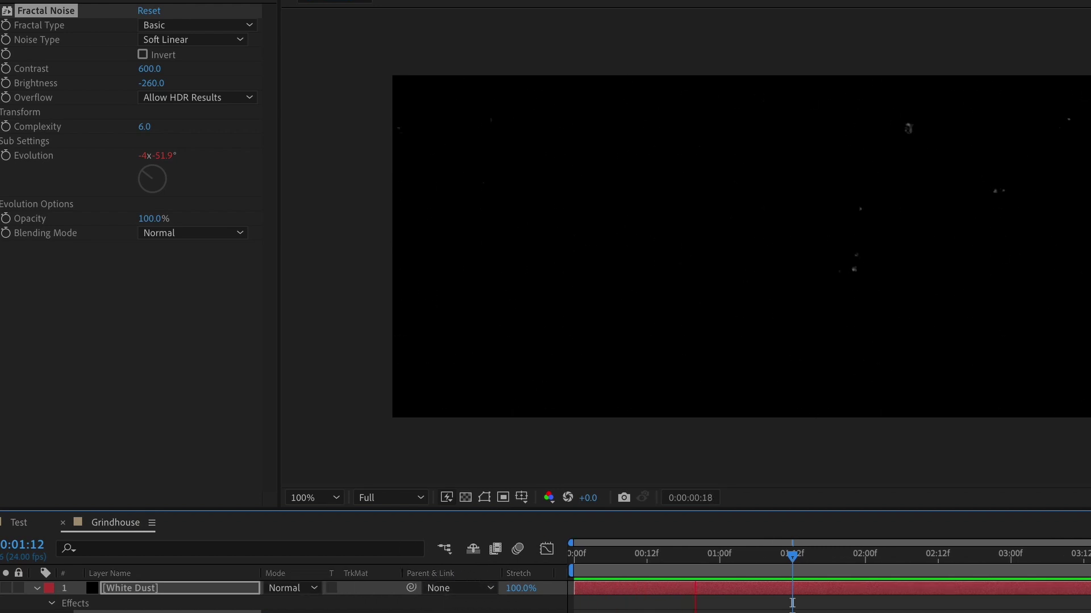
left_click_drag(312, 591, 305, 578)
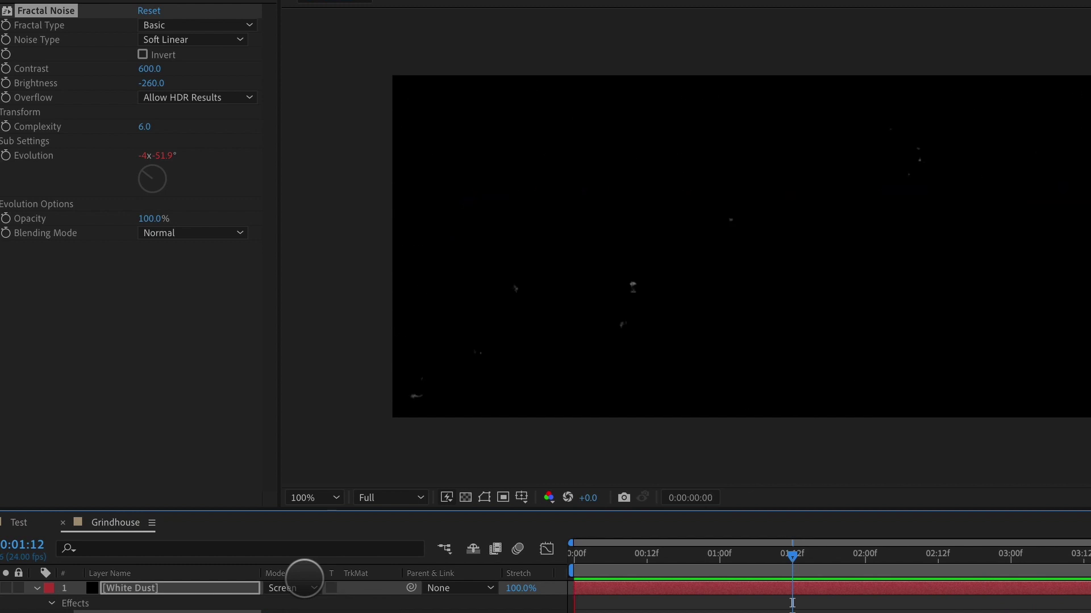
Step: Duplicate White Dust as Black Dust and set its Fractal Noise Brightness to 260
left_click(188, 590)
key("ctrl+d")
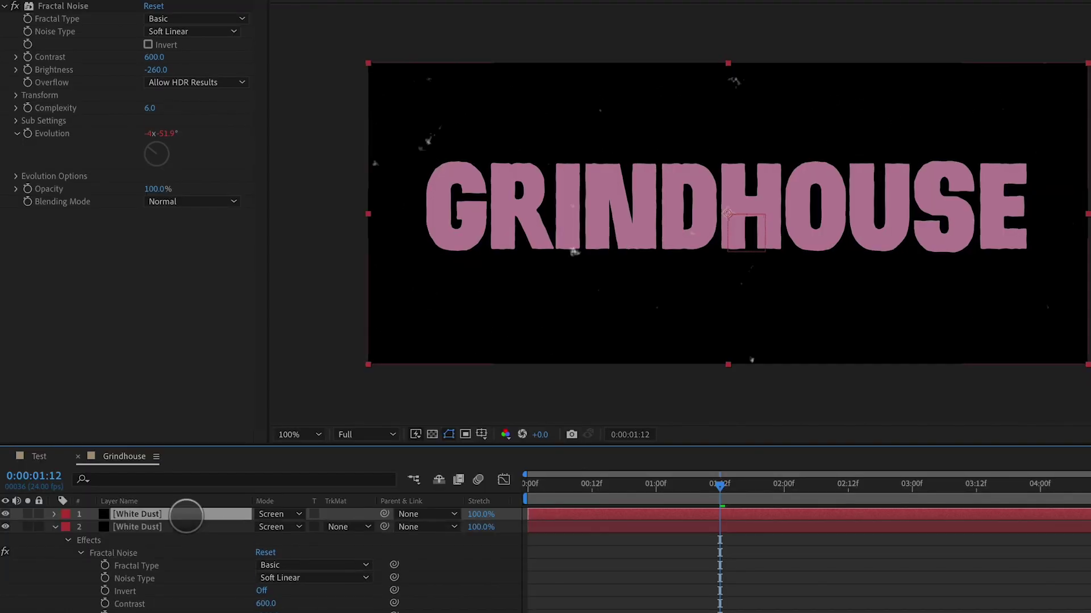
key("Return")
type("Black Dust")
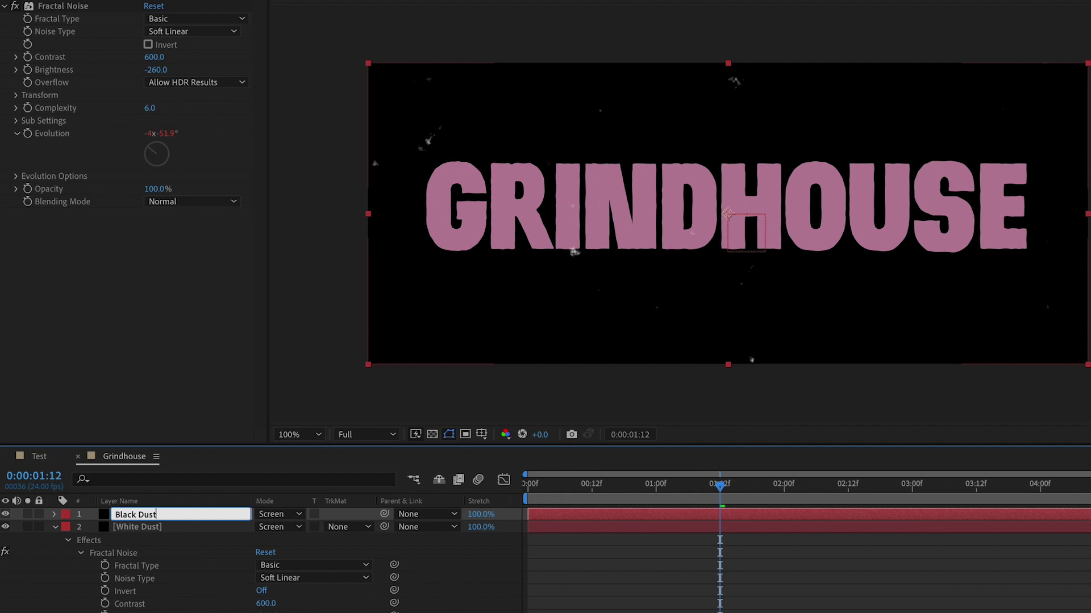
key("Return")
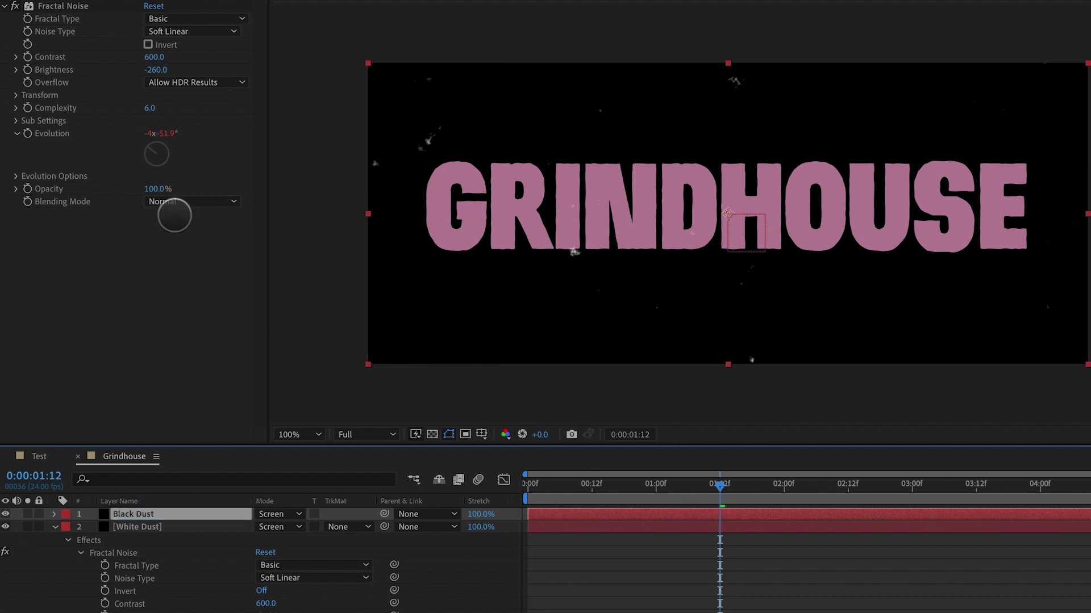
left_click(156, 70)
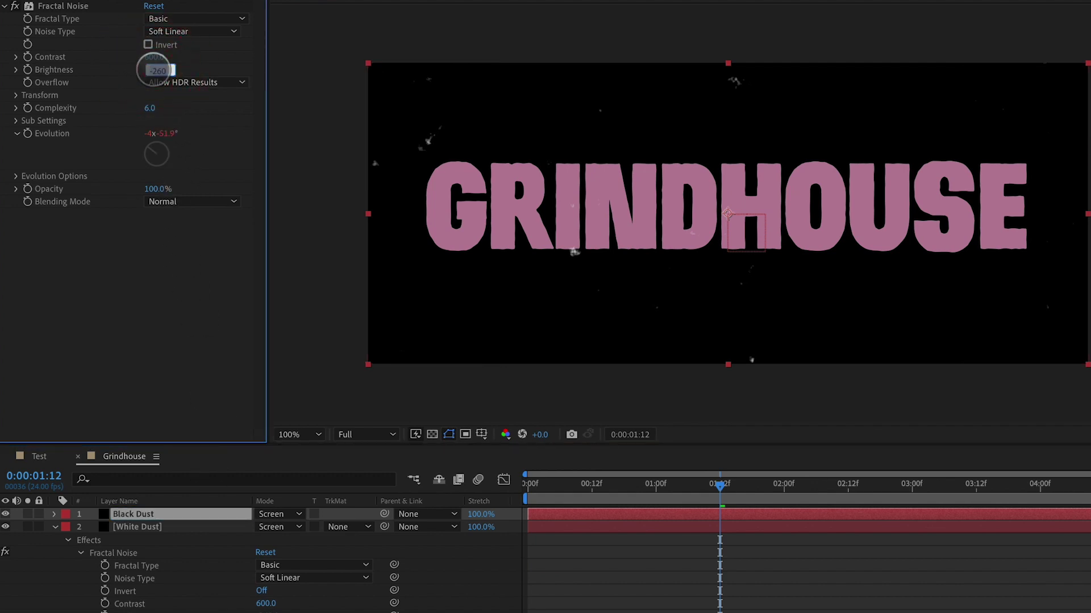
type("260")
key("Return")
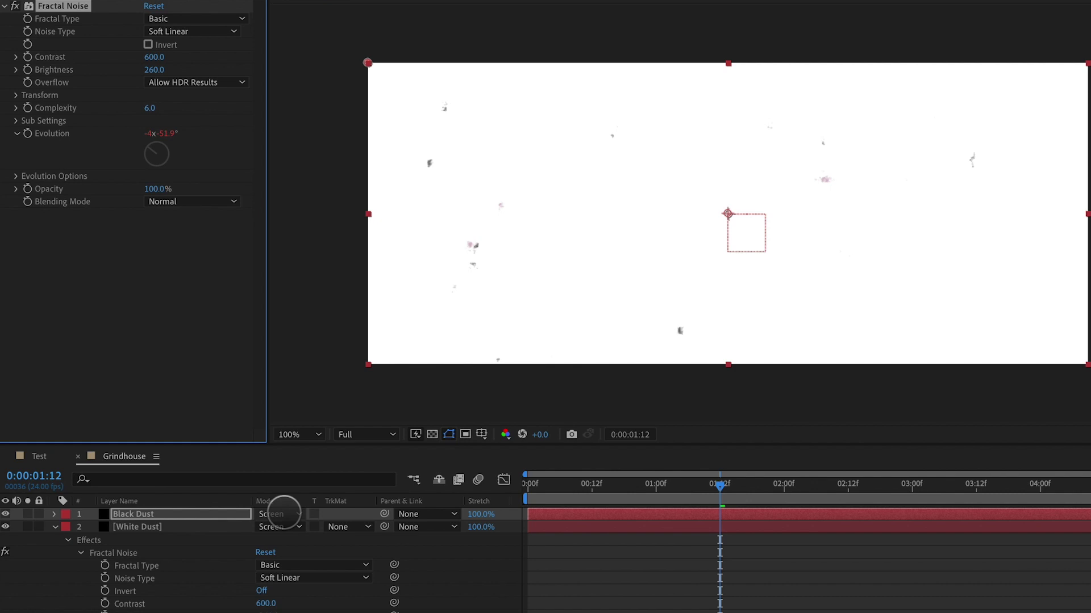
Step: Set Black Dust to Multiply blending, toggle it to compare, and preview the animation
left_click(280, 514)
left_click(298, 380)
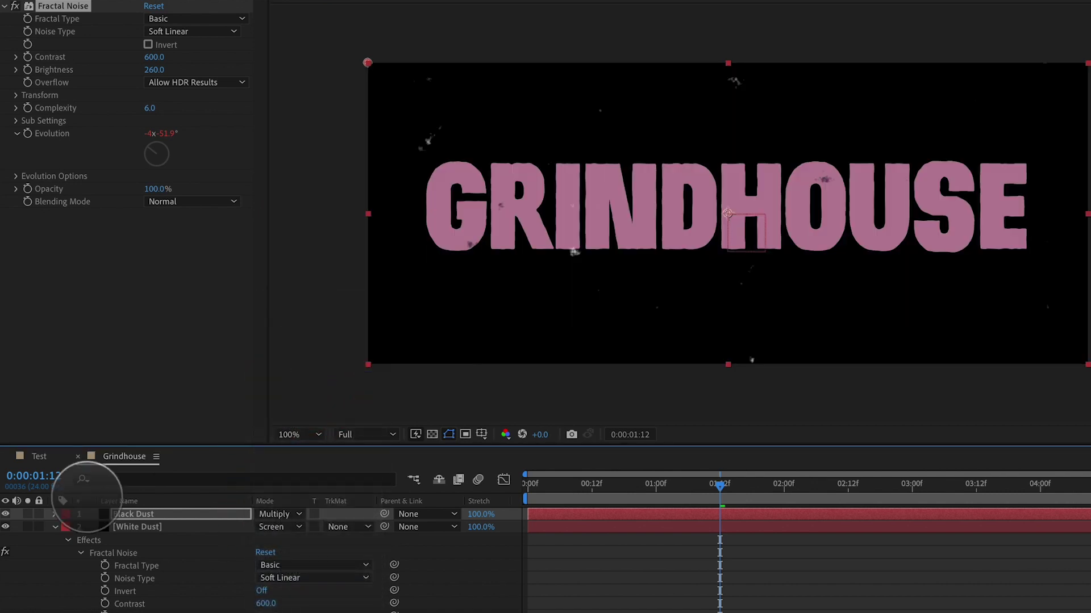
left_click(5, 514)
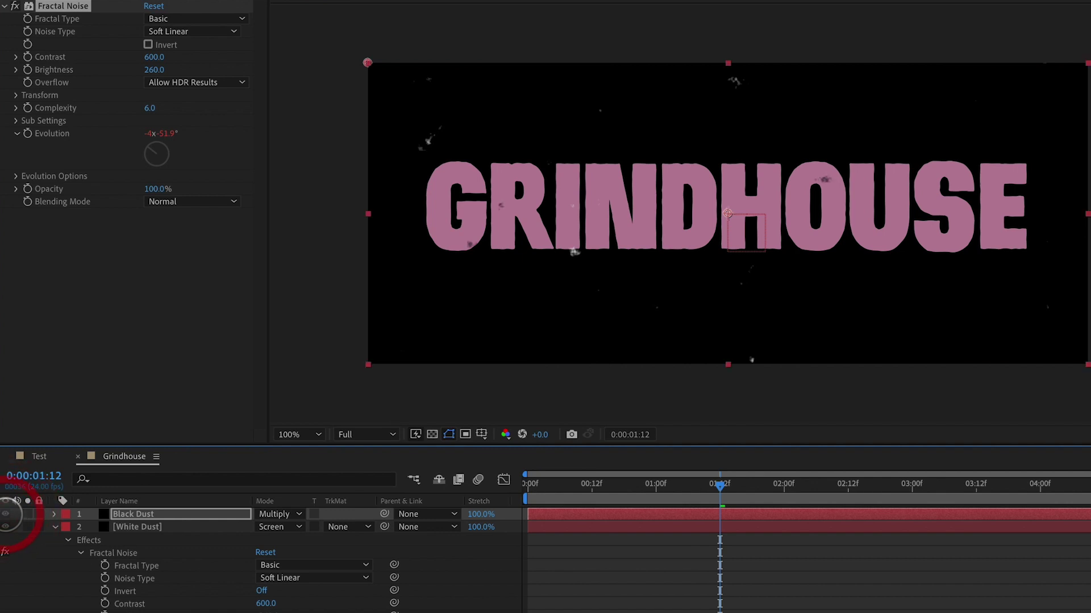
left_click(6, 514)
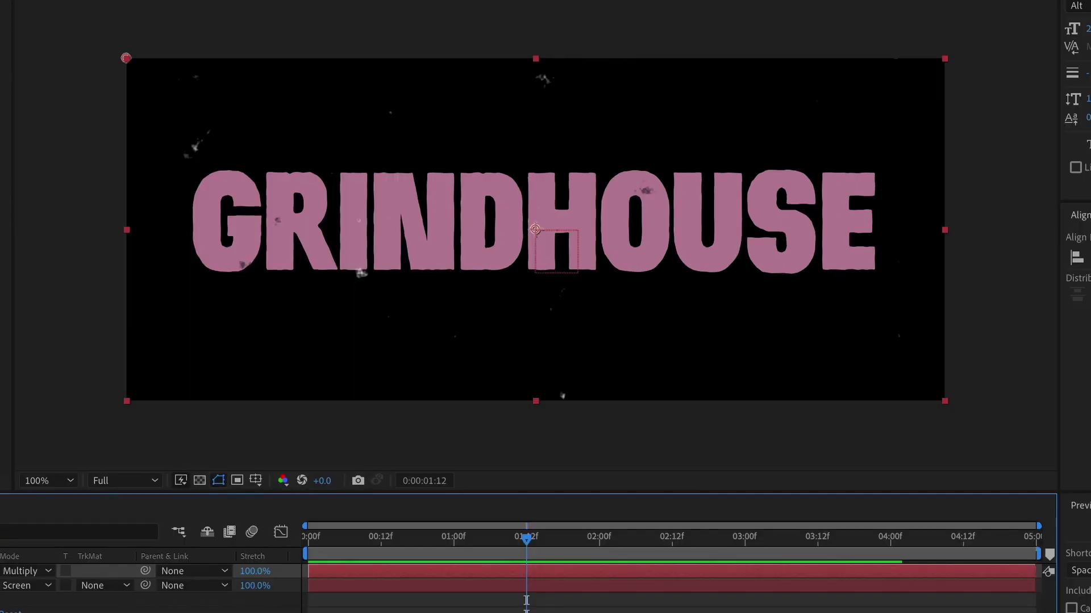
key("space")
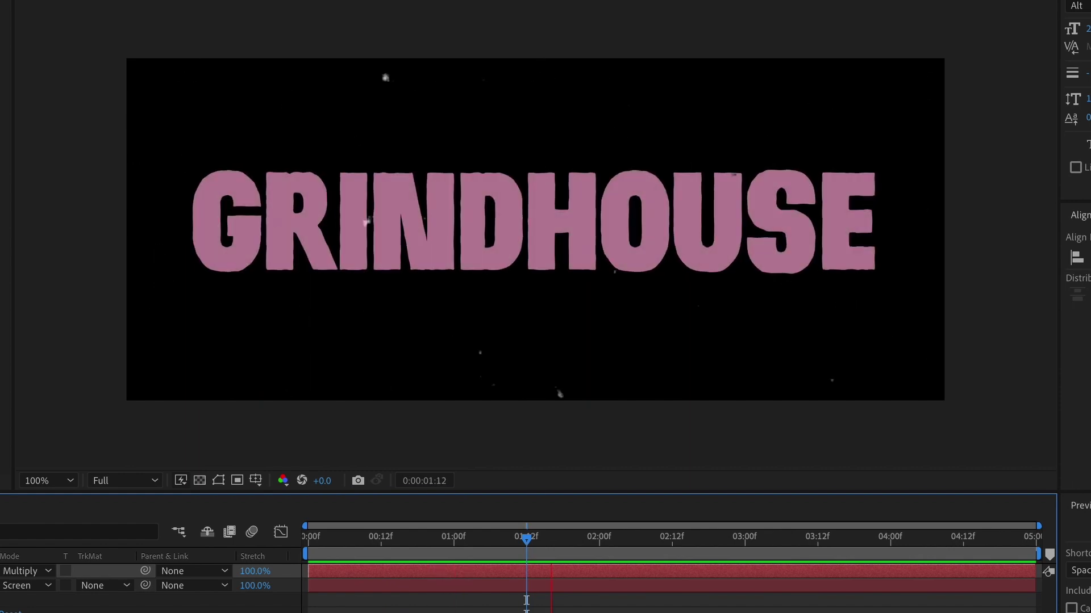
key("space")
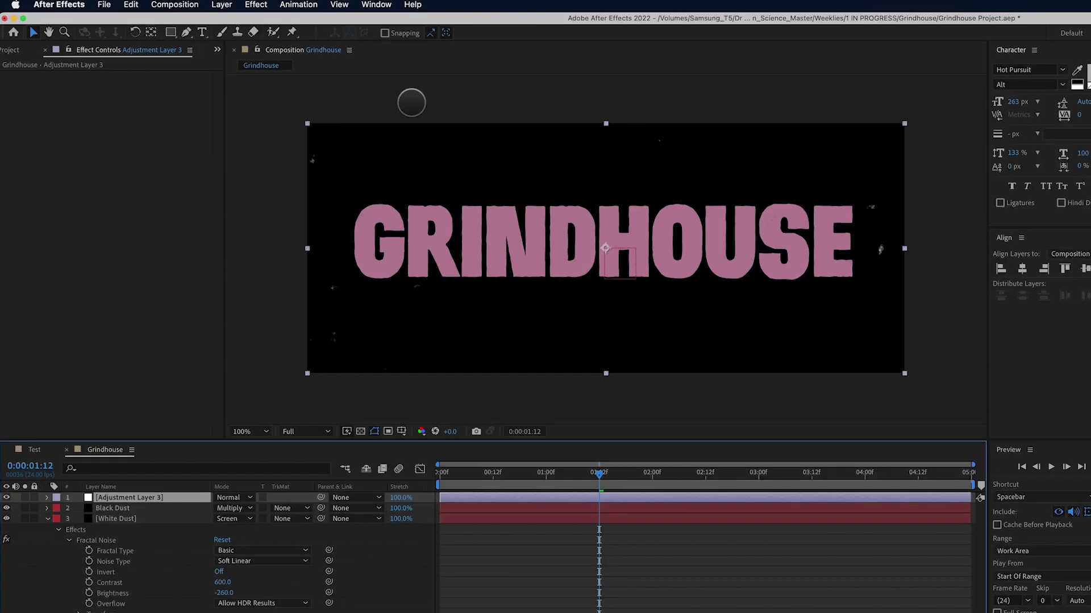
Step: Rename the adjustment layer FX and add a Gaussian Blur with Blurriness 6
key("Return")
type("FX")
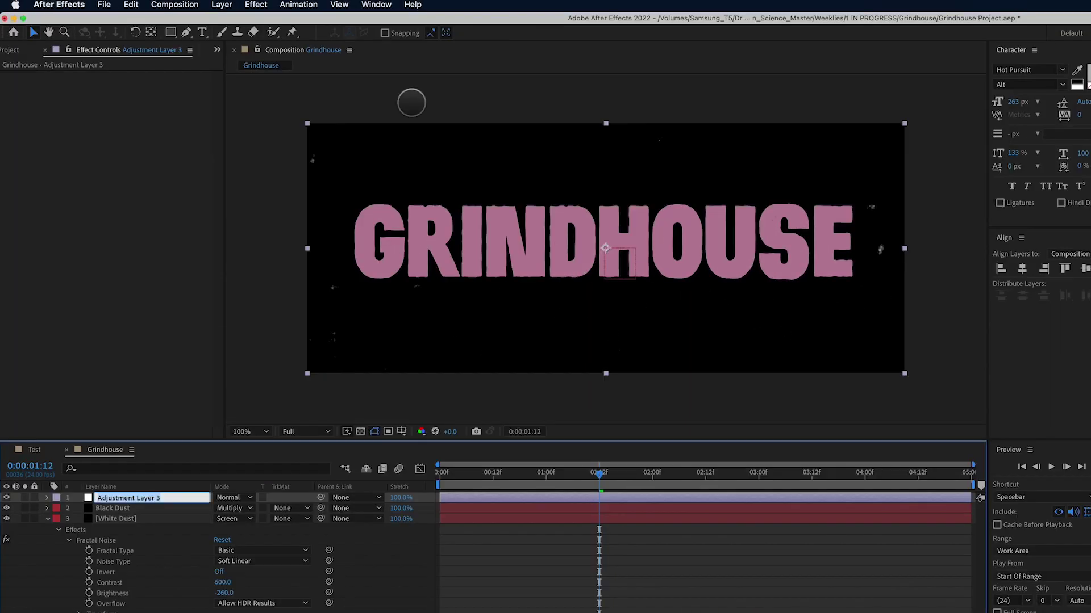
key("Return")
left_click(257, 4)
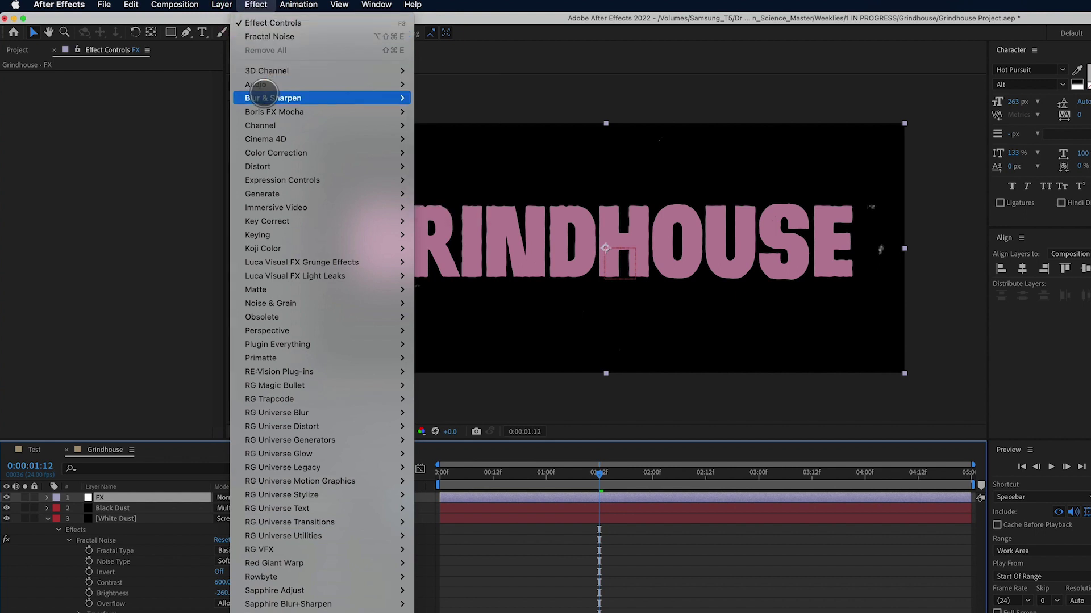
mouse_move(284, 97)
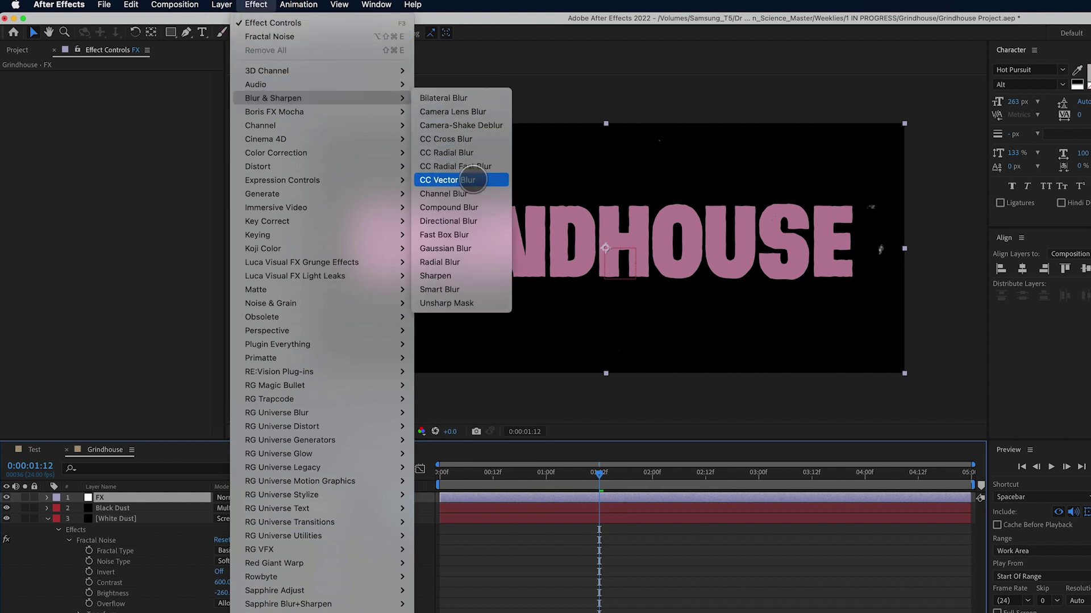
left_click(471, 249)
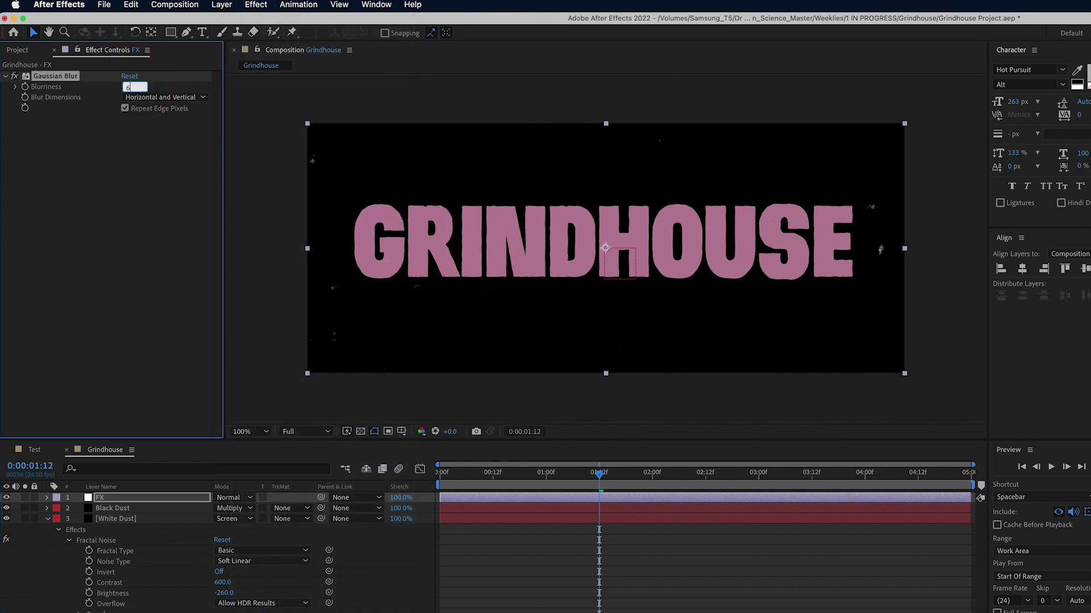
key("Return")
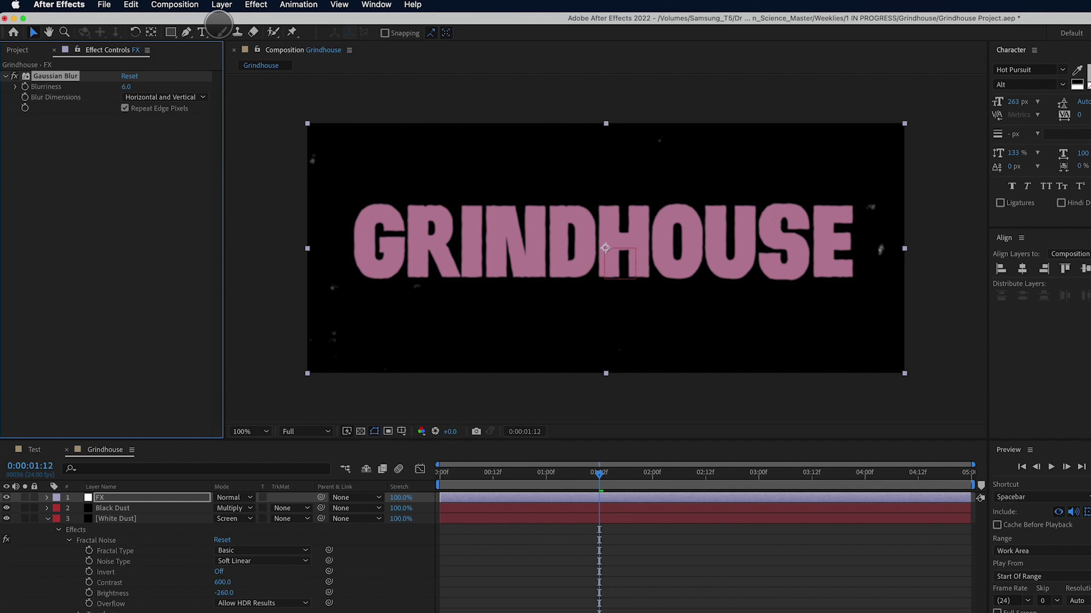
left_click(255, 5)
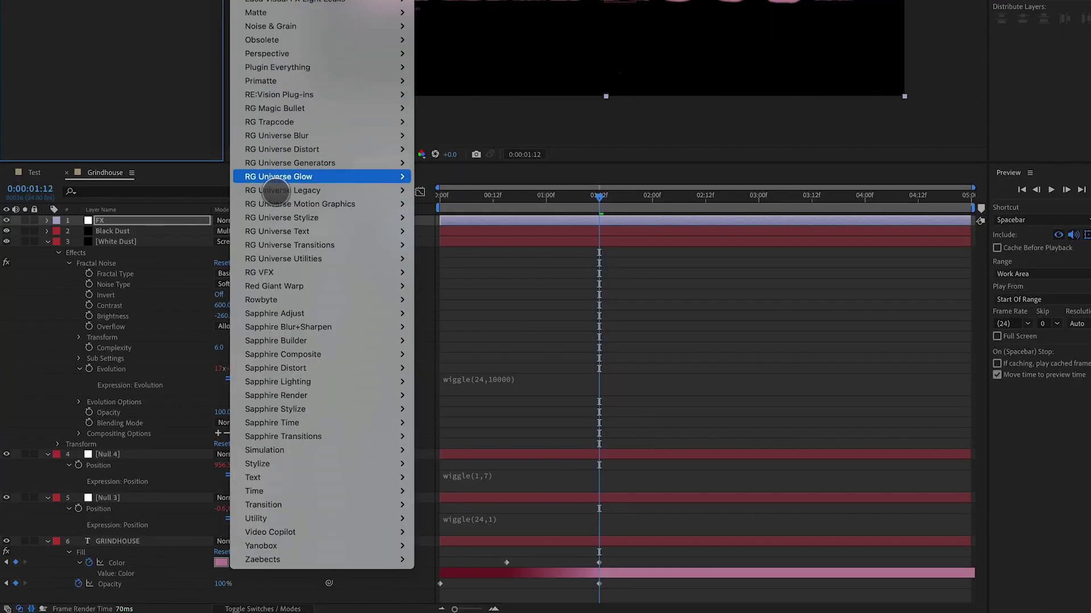
Step: Apply Glow to the FX layer with Glow Radius 175 and Glow Intensity 0.3, then preview
mouse_move(401, 469)
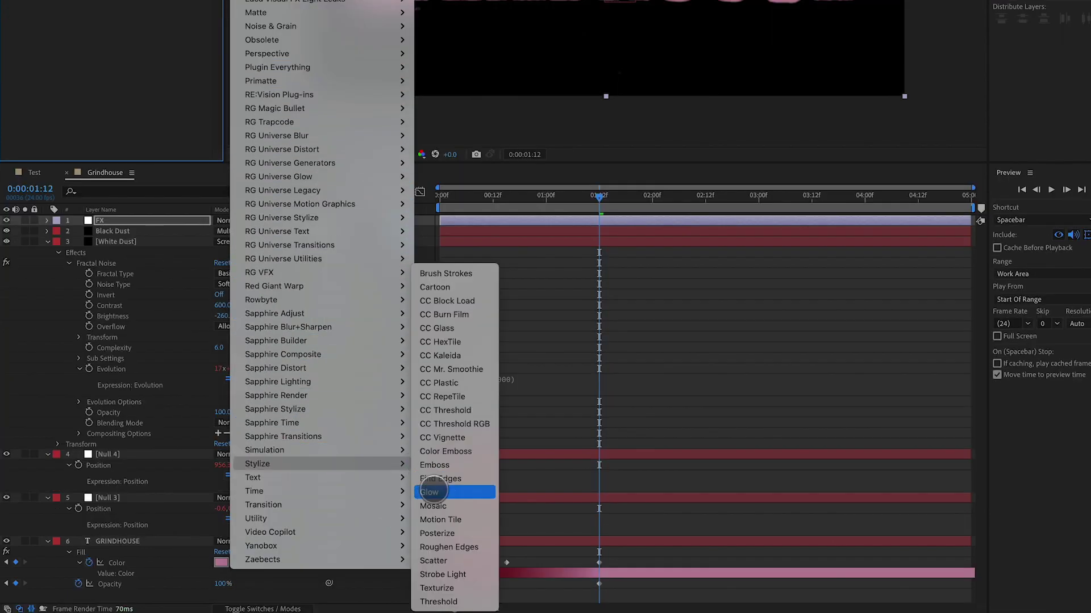
left_click(432, 492)
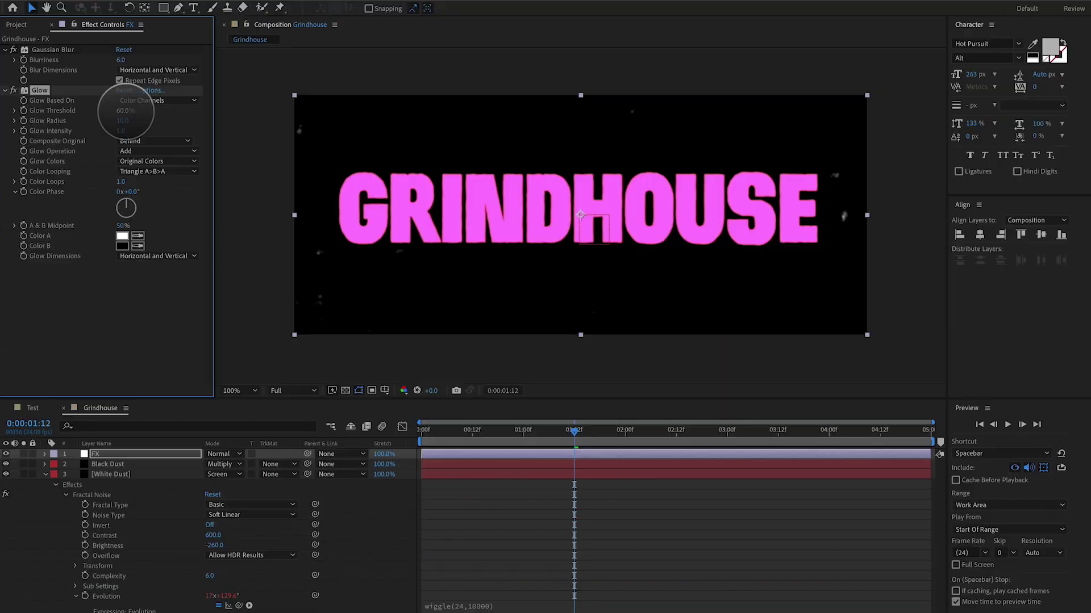
left_click_drag(122, 121, 210, 127)
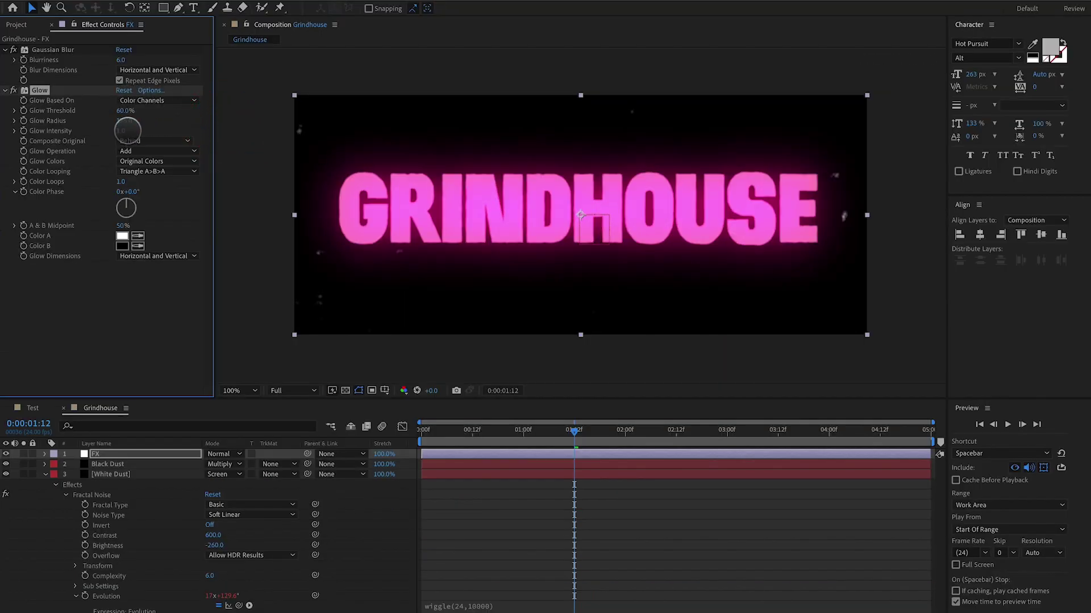
mouse_move(122, 134)
left_mouse_down()
mouse_move(112, 158)
mouse_move(110, 146)
left_mouse_up()
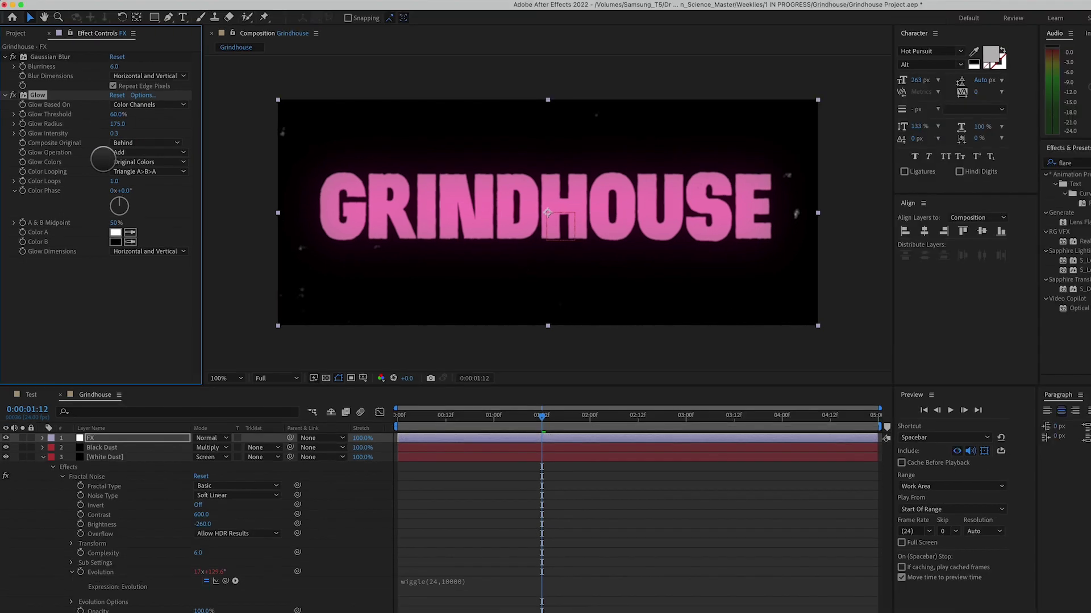
key("space")
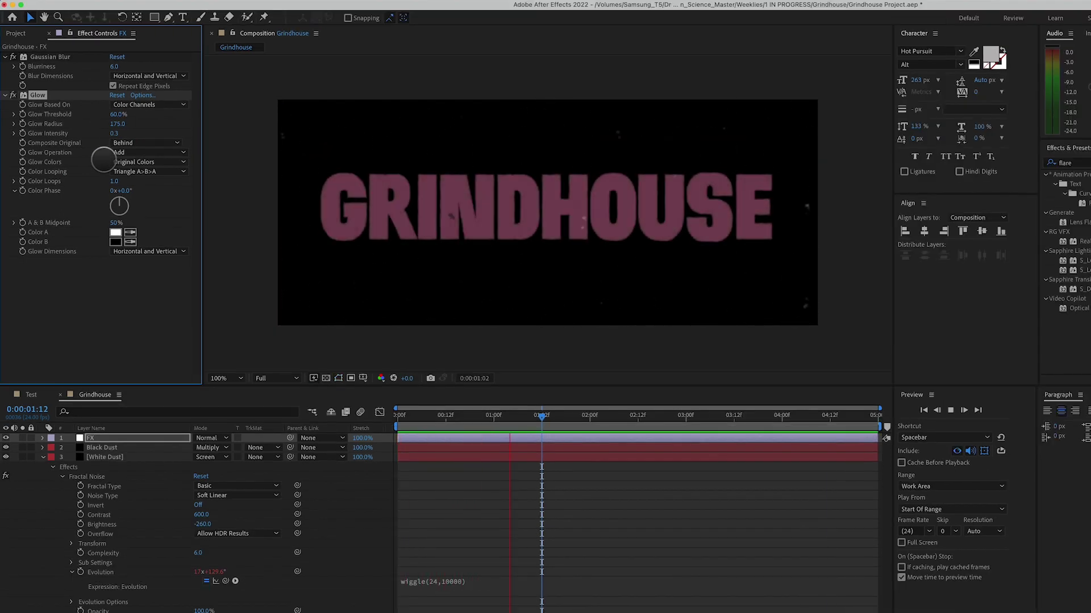
Step: Stop the preview and add a new adjustment layer named 'Blur' on top
key("space")
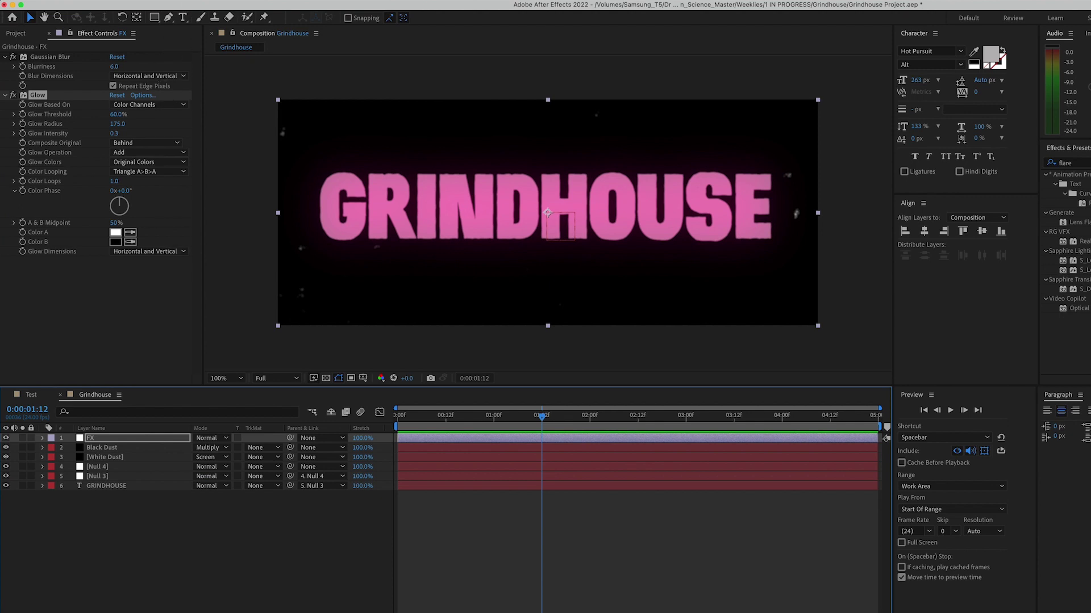
left_click(202, 0)
mouse_move(198, 8)
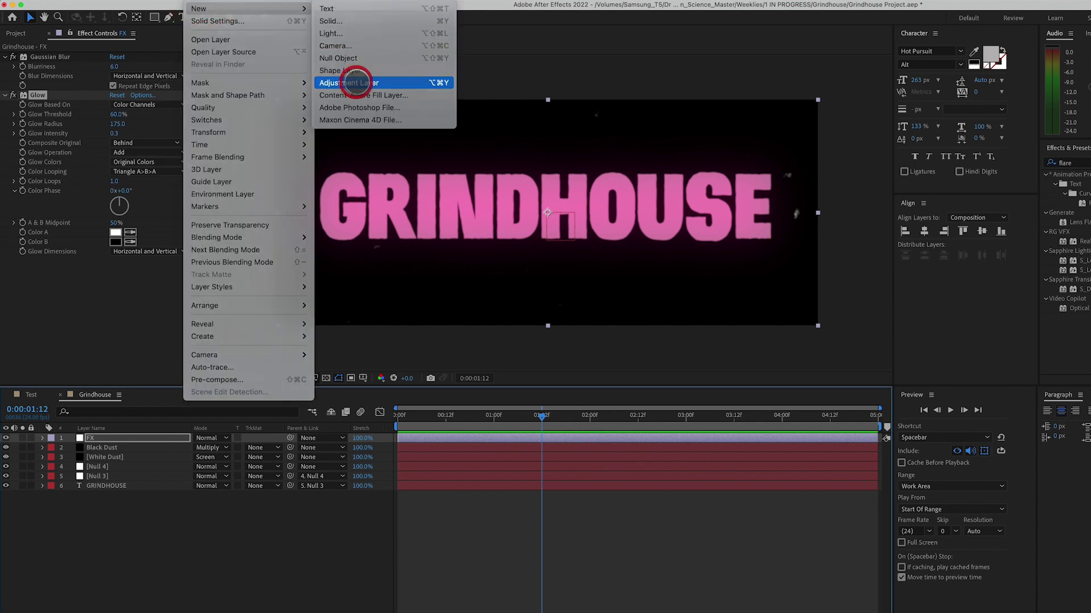
left_click(356, 82)
key("Return")
type("B")
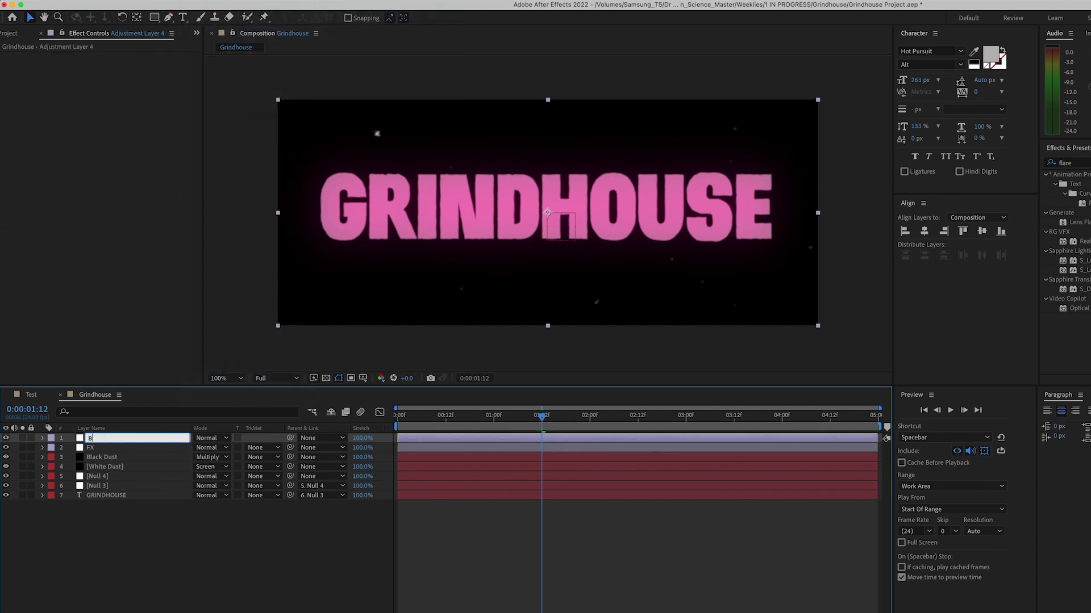
type("lur")
key("Return")
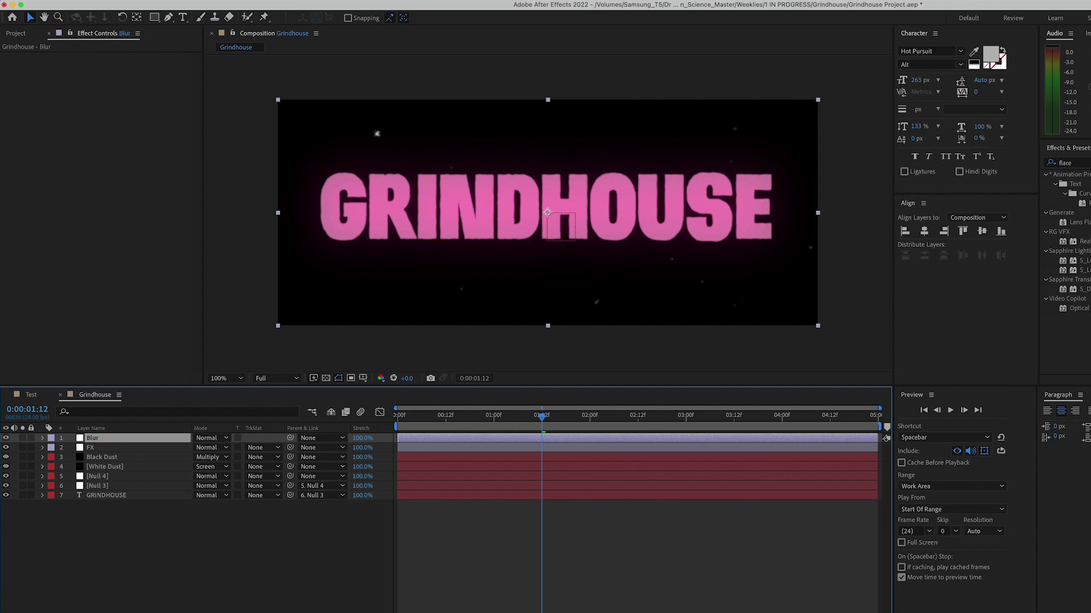
Step: Apply Camera Lens Blur to the Blur layer and start a wiggle expression on Blur Radius
left_click(233, 3)
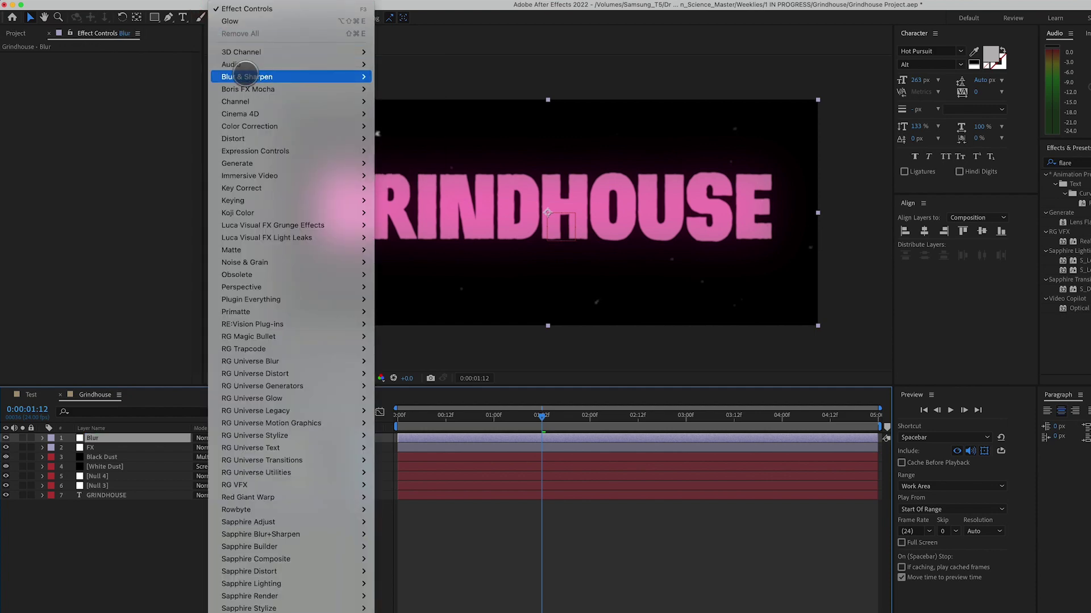
mouse_move(253, 77)
left_click(438, 89)
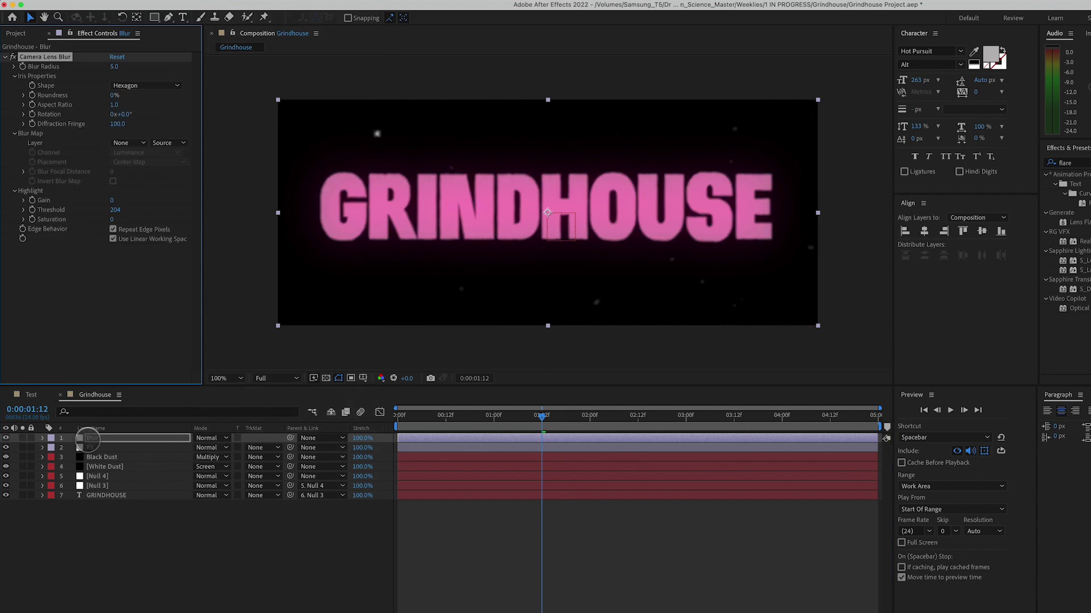
left_click(42, 438)
left_click(51, 448)
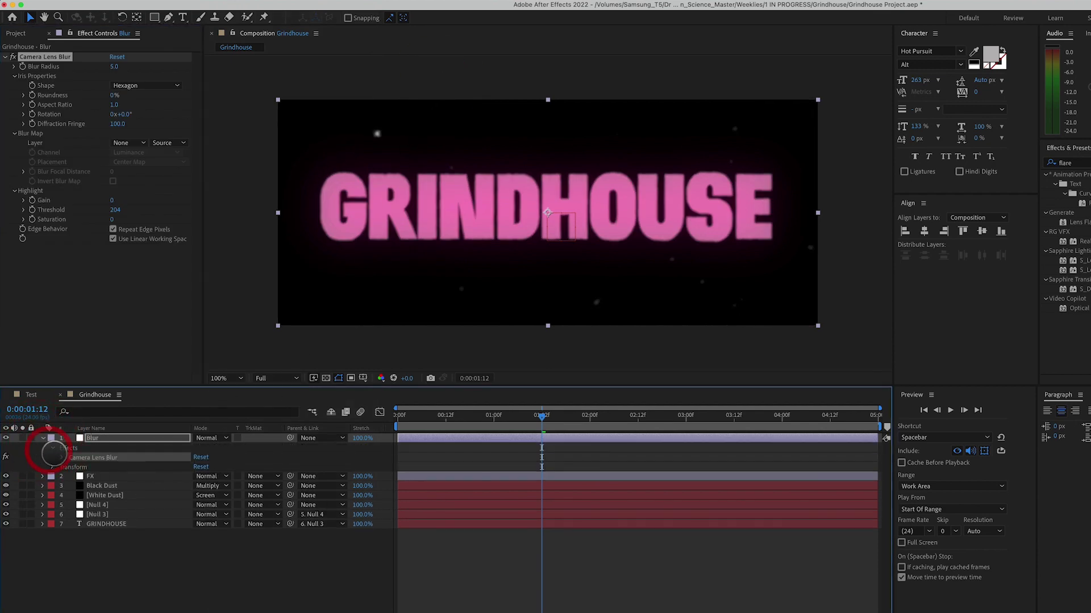
left_click(71, 457)
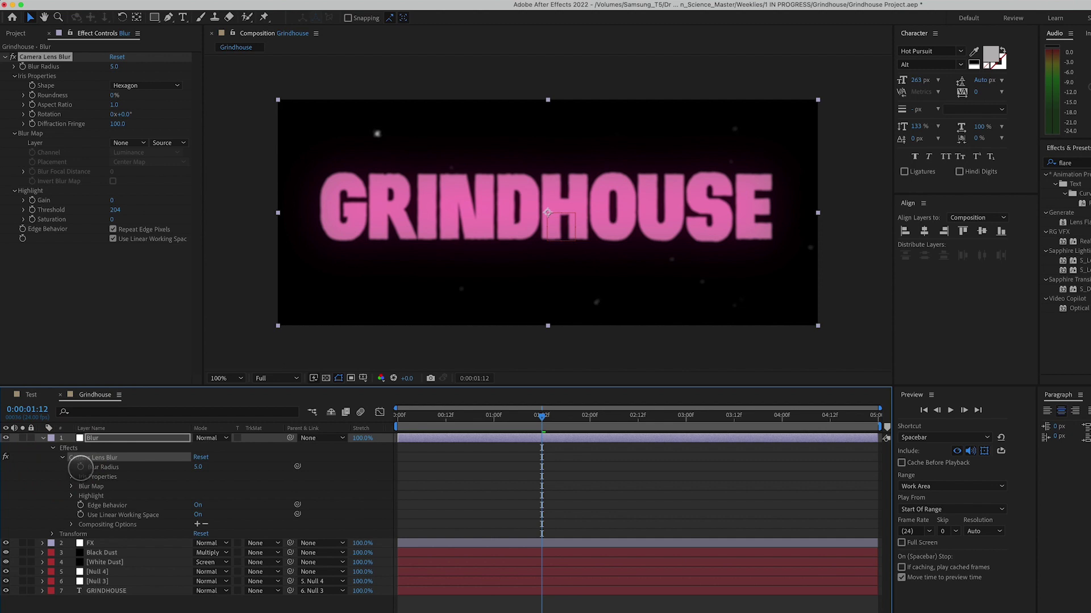
left_click(80, 467, "alt")
type("wi")
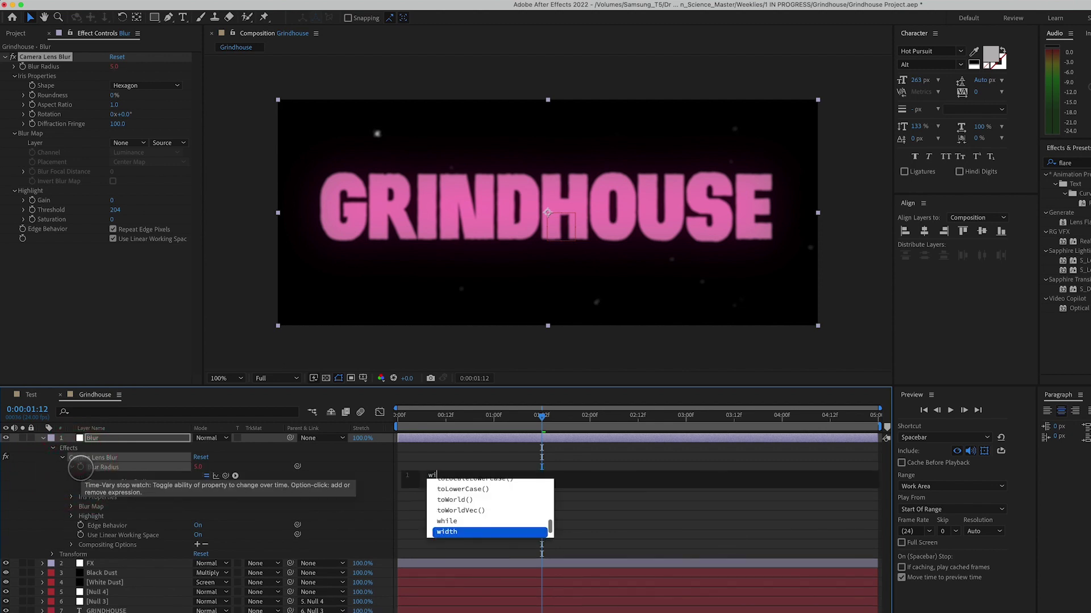
type("ggle")
key("Return")
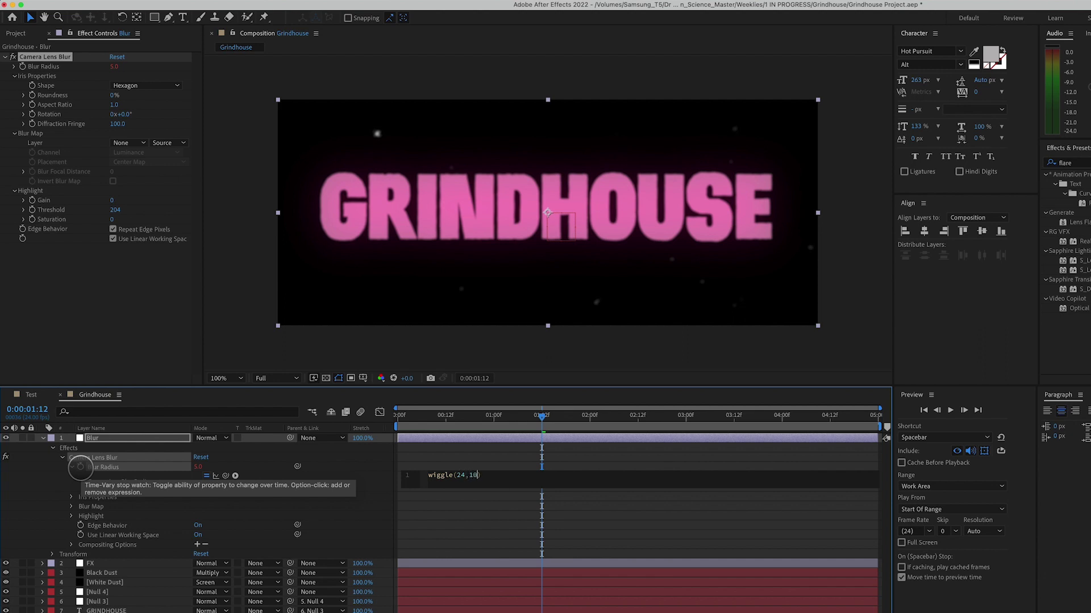
Step: Commit the wiggle(24,10) expression, trim the Blur layer to about 1–2 seconds, and preview
key("KP_Enter")
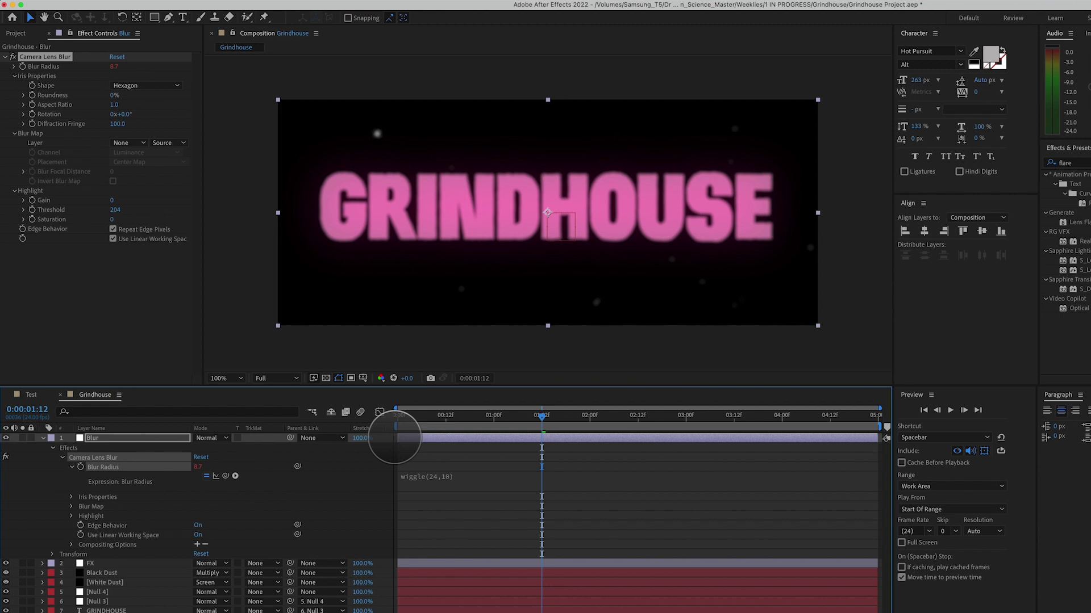
left_click_drag(395, 437, 496, 453)
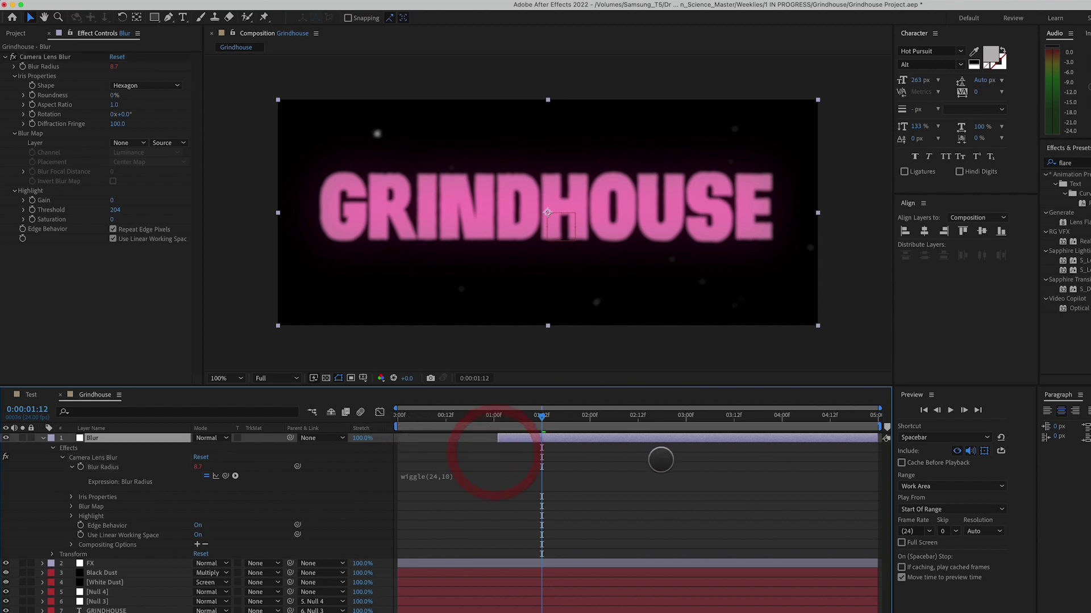
left_click_drag(877, 445, 614, 417)
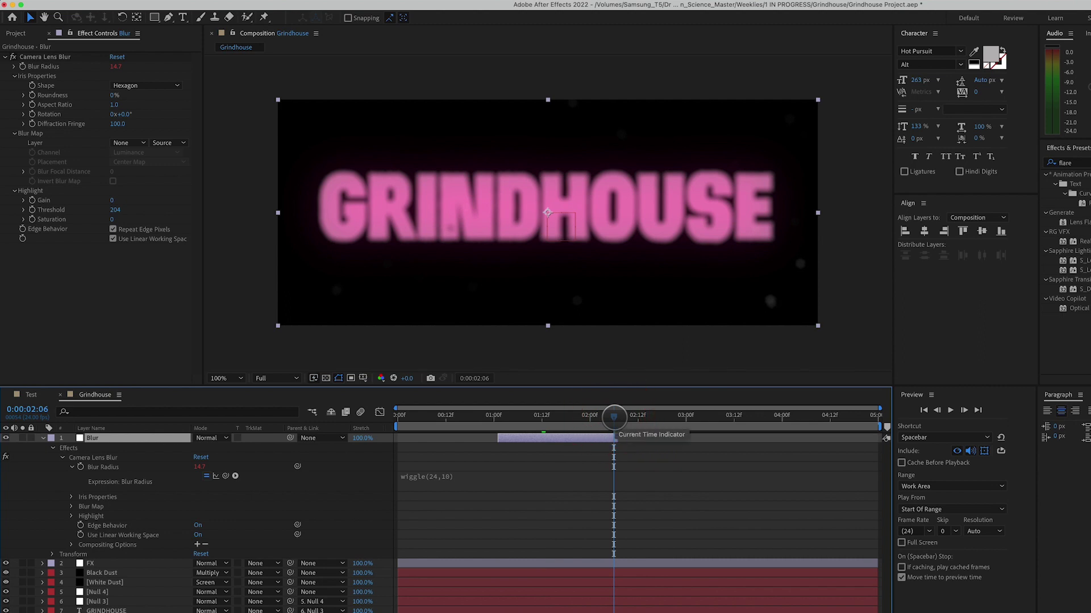
key("space")
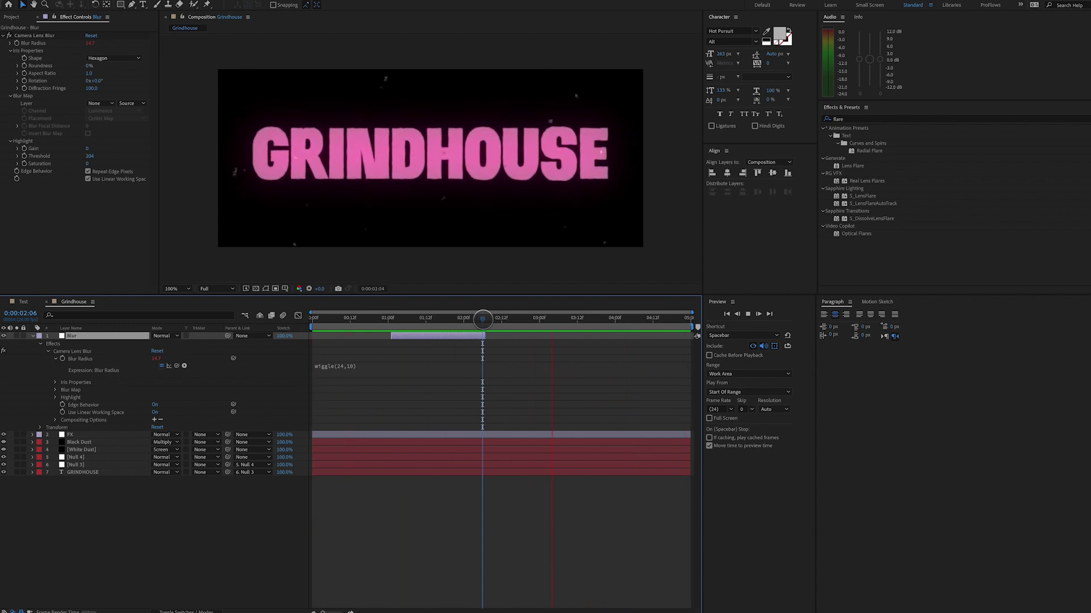
key("space")
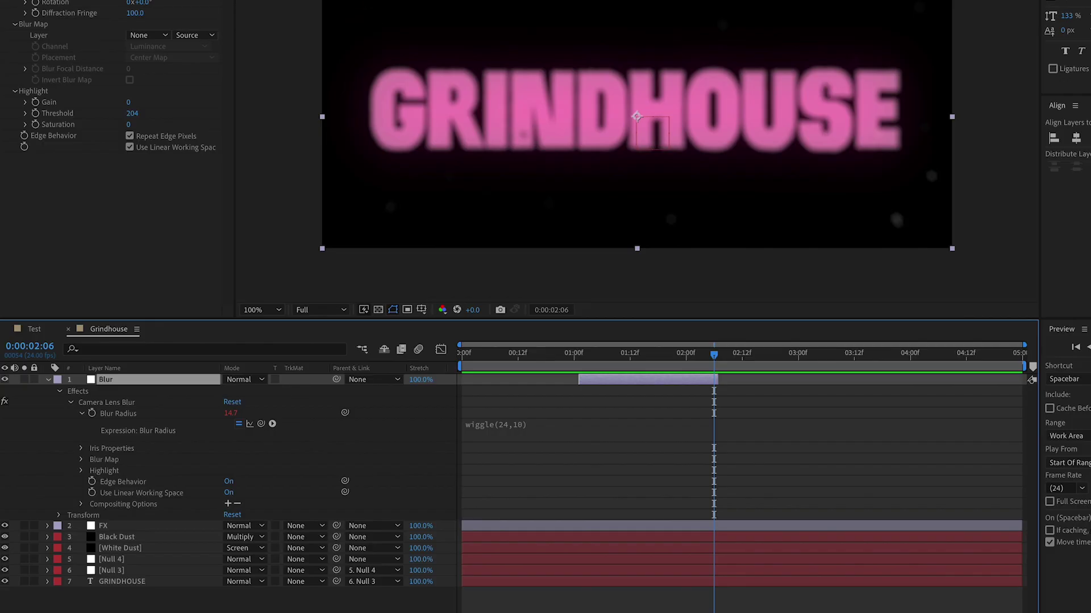
Step: Create a new solid colored desaturated blue 457080 (H 196, S 46, B 50)
left_click(154, 7)
mouse_move(165, 18)
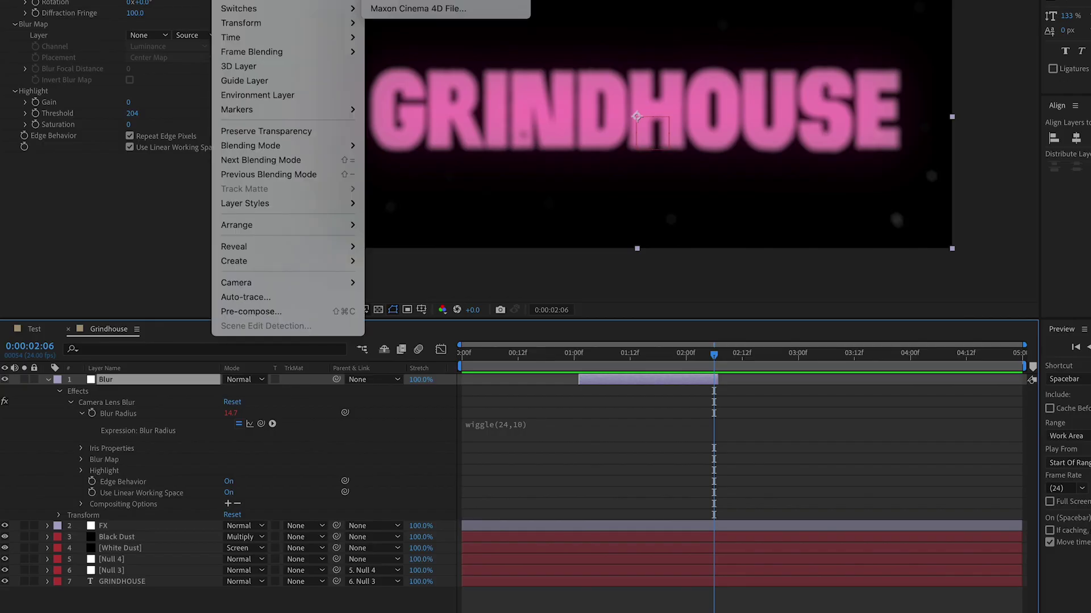
key("super+y")
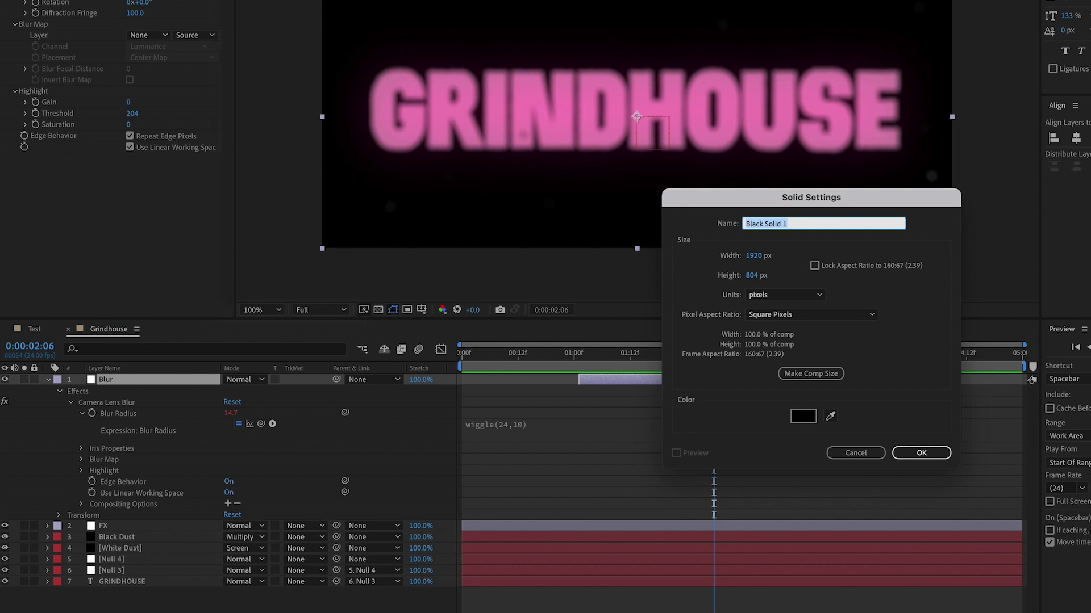
left_click(803, 416)
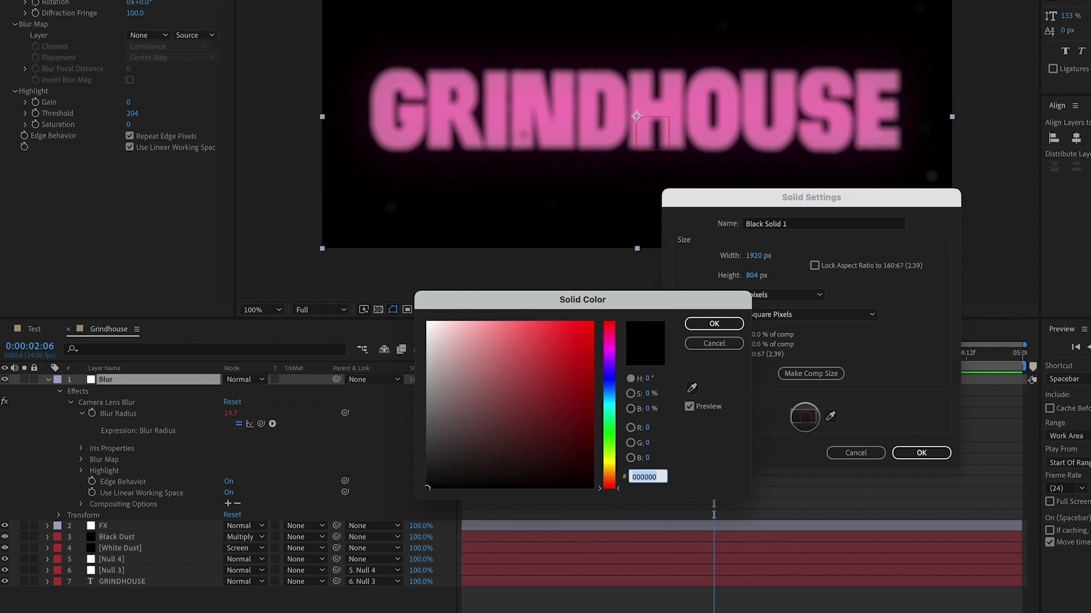
left_click_drag(645, 378, 770, 372)
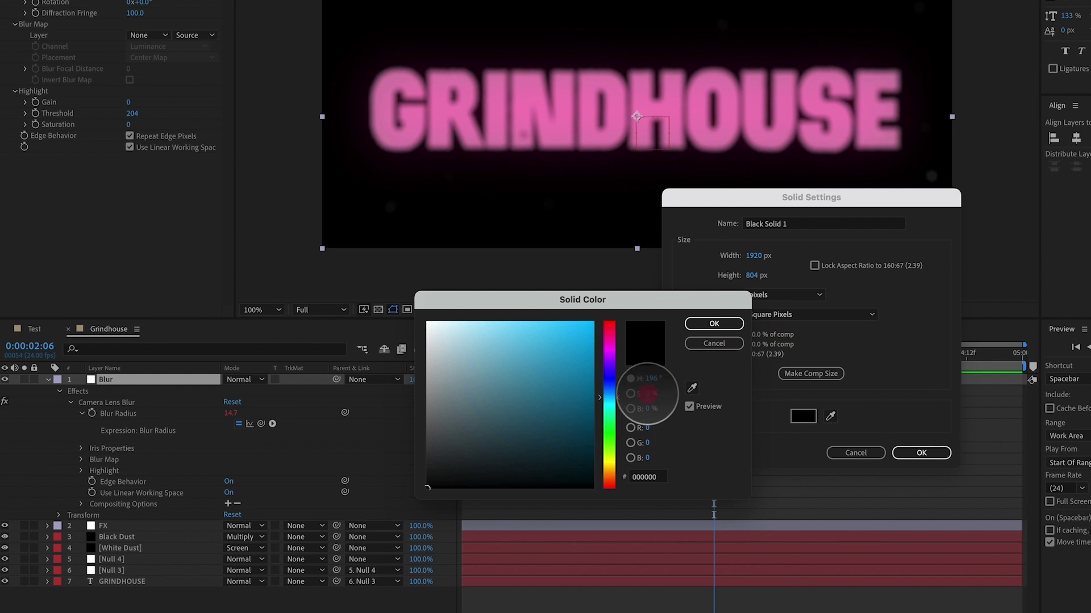
mouse_move(646, 394)
left_mouse_down()
mouse_move(680, 395)
mouse_move(646, 409)
mouse_move(676, 403)
left_mouse_up()
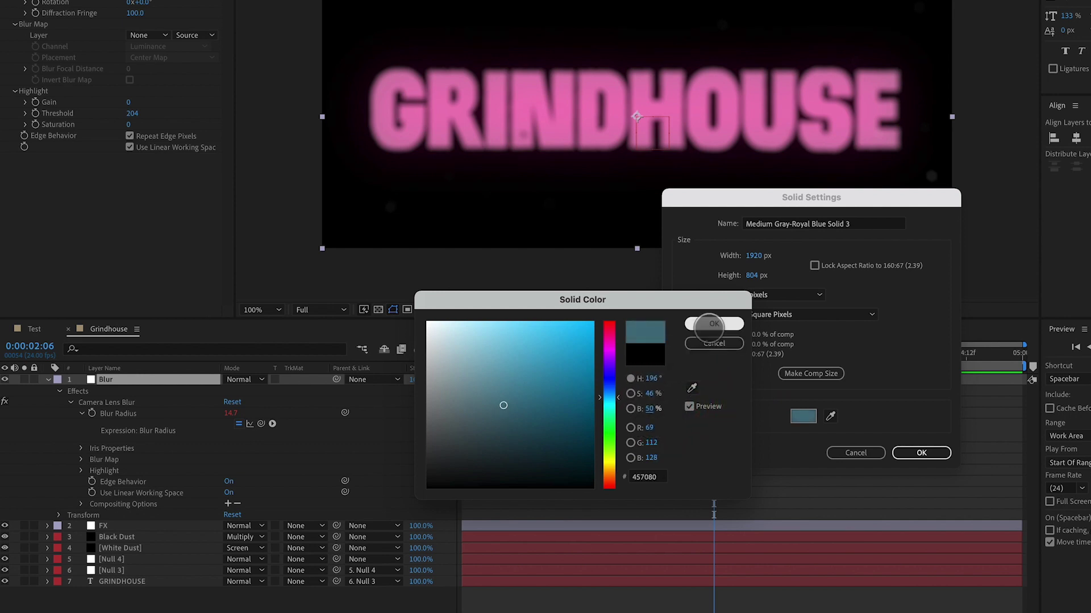
left_click(713, 323)
Step: Confirm the blue solid, move it to the bottom of the stack, preview, then lock and hide it
left_click(918, 452)
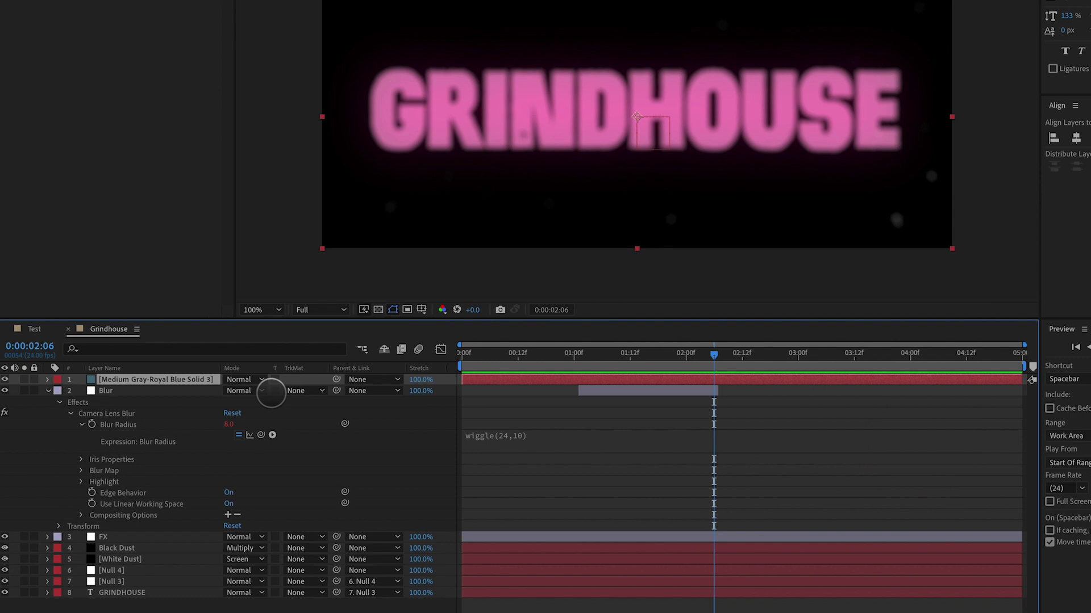
left_click_drag(141, 379, 140, 598)
key("space")
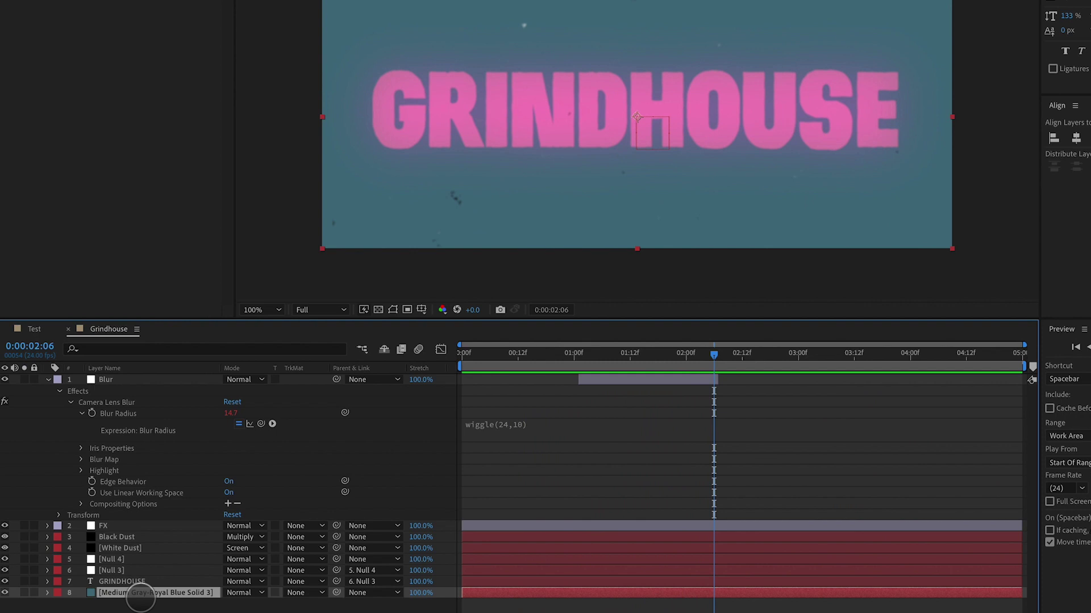
left_click(34, 592)
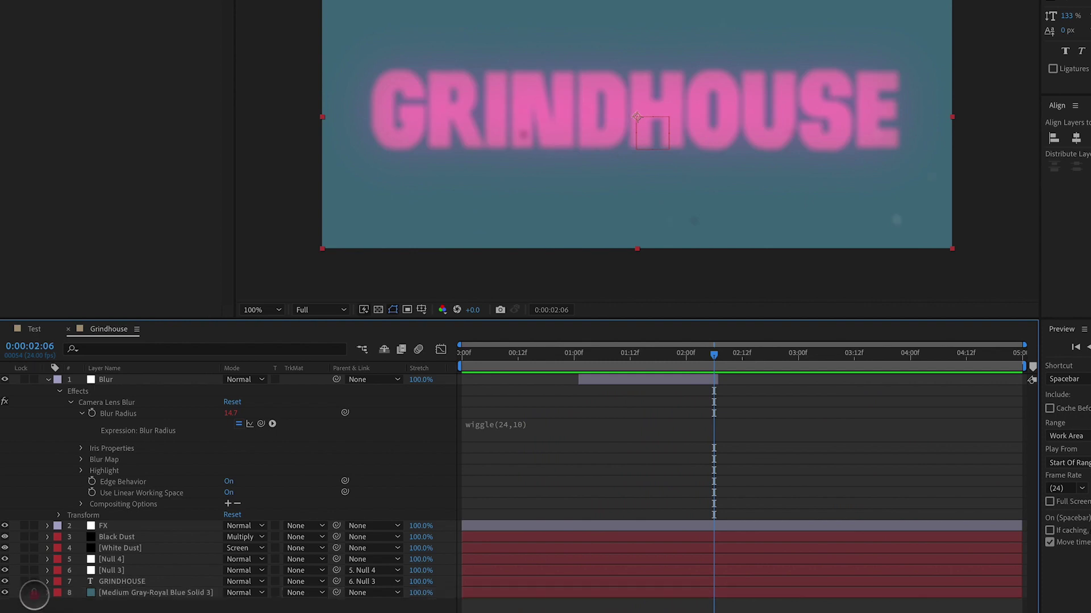
left_click(4, 593)
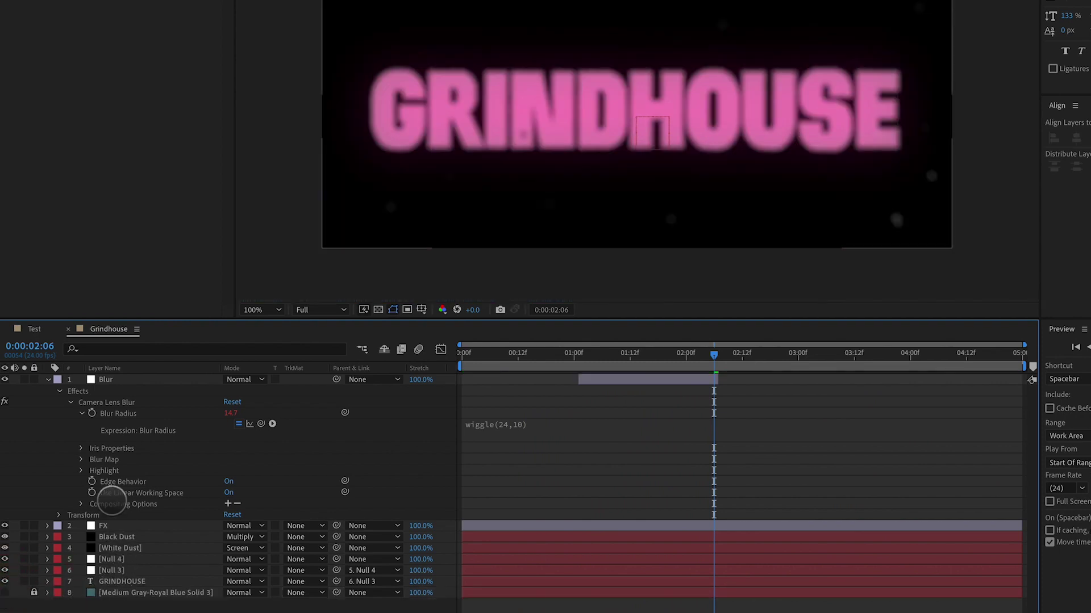
Step: Solo the GRINDHOUSE text, create shapes from it, and place GRINDHOUSE Outlines directly below
left_click(48, 380)
left_click(122, 446)
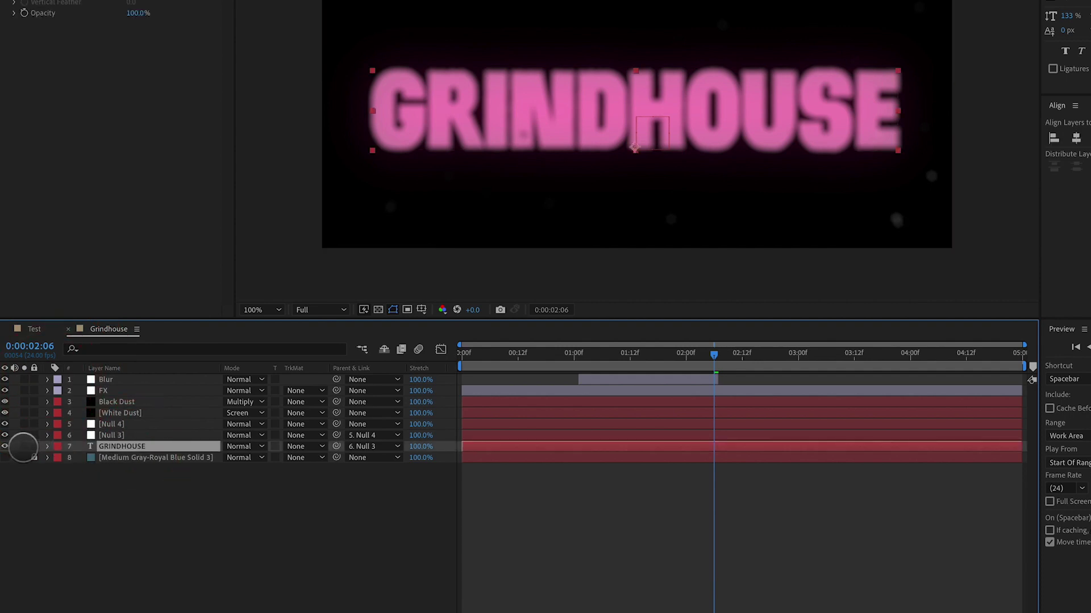
left_click(24, 446)
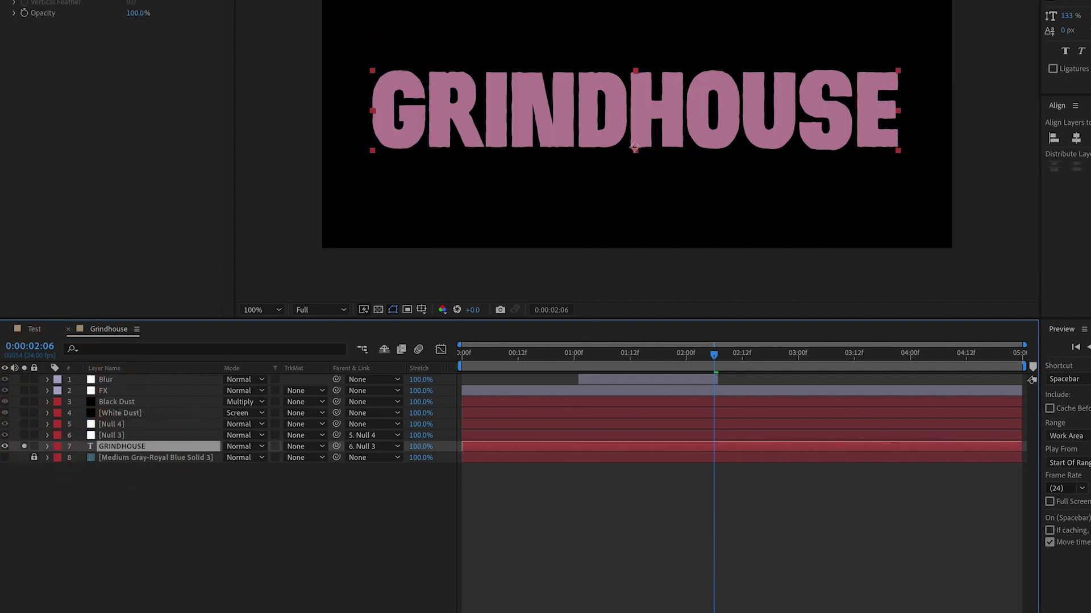
right_click(213, 446)
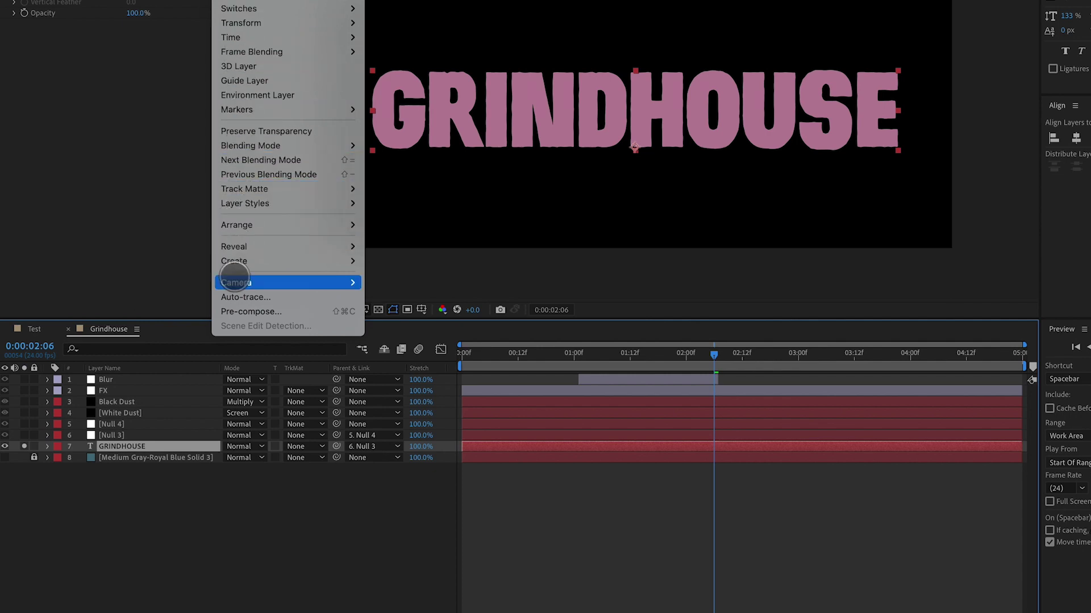
mouse_move(358, 262)
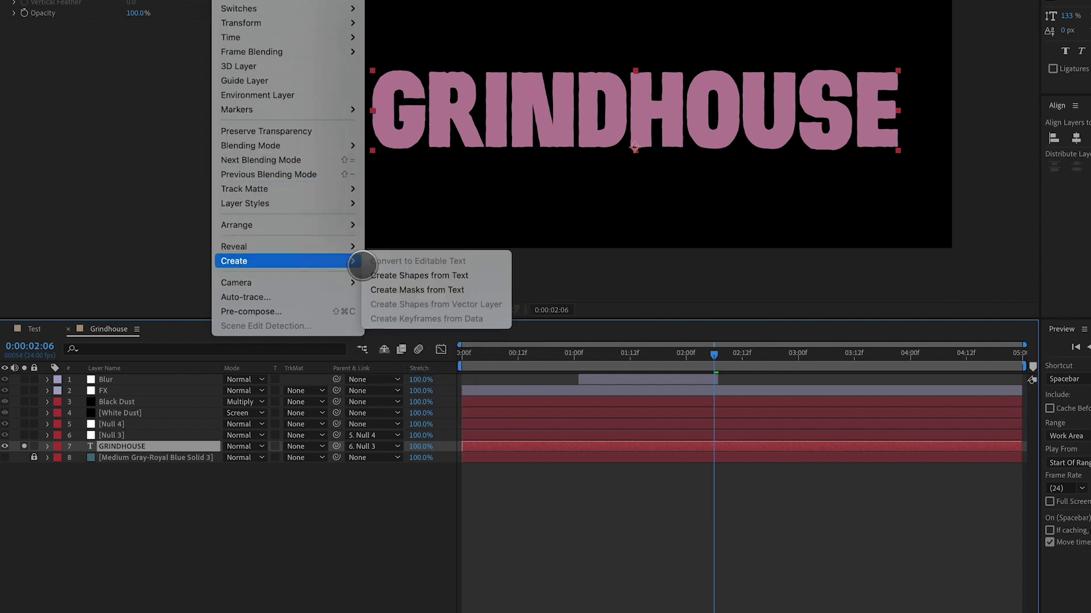
left_click(391, 275)
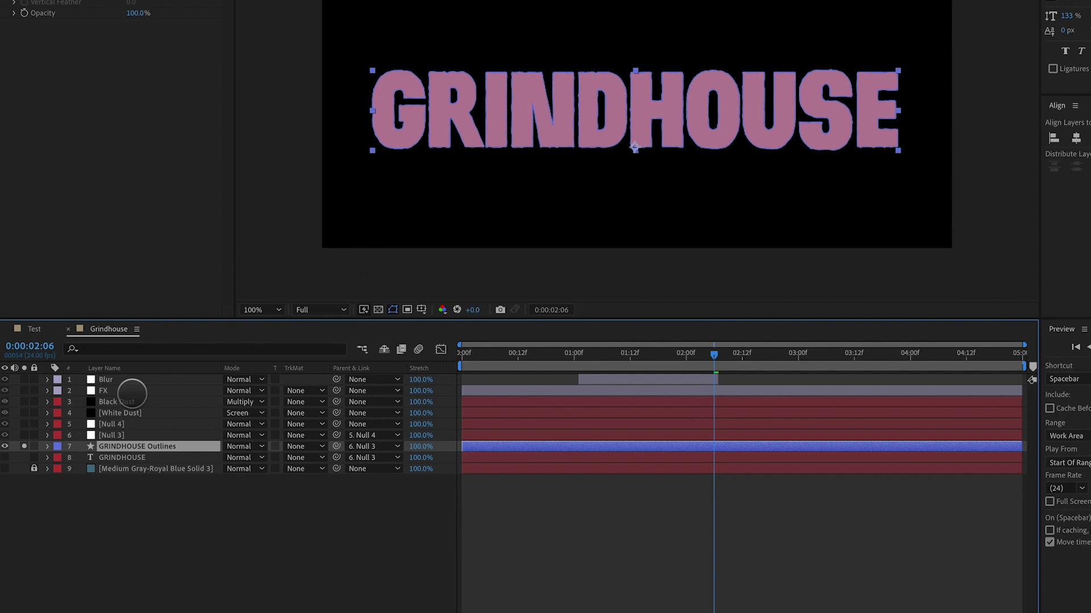
left_click_drag(108, 450, 108, 458)
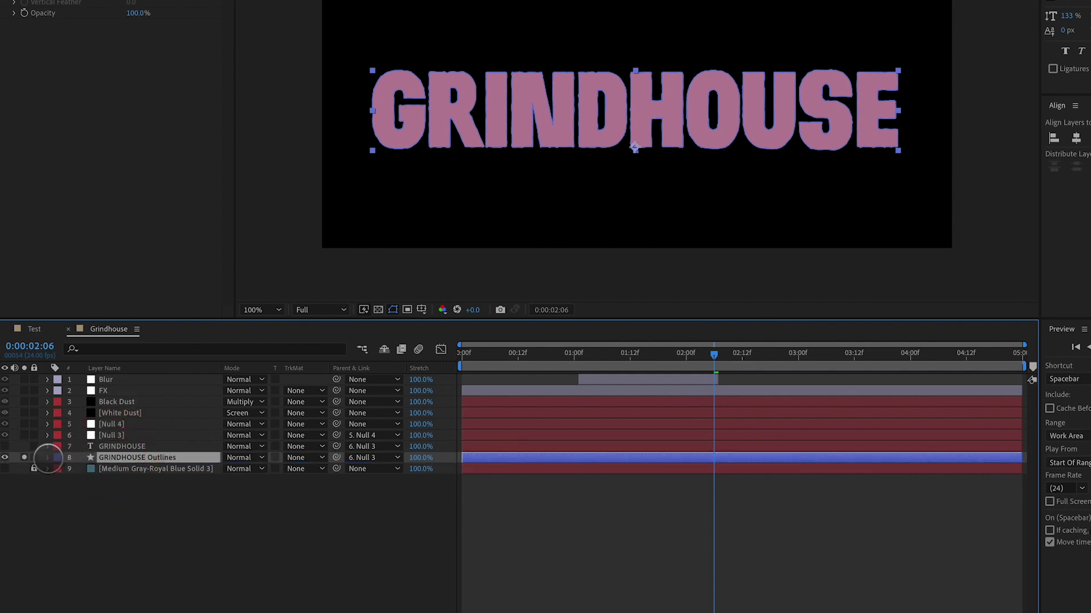
Step: Gather all GRINDHOUSE Outlines letter groups, G through E, into a new Group 1
left_click(48, 457)
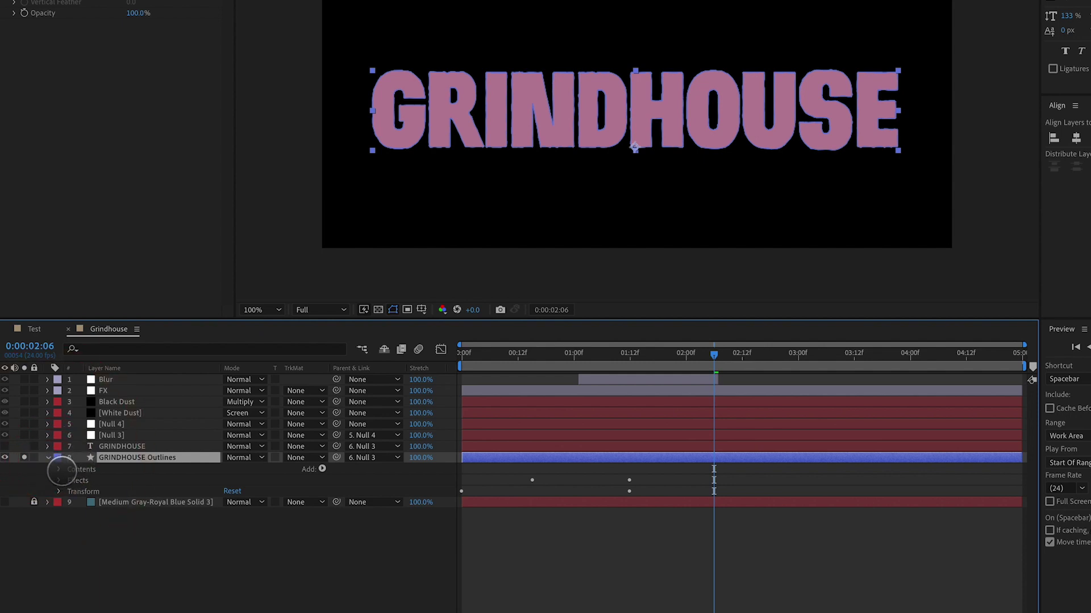
left_click(59, 469)
left_click(84, 470)
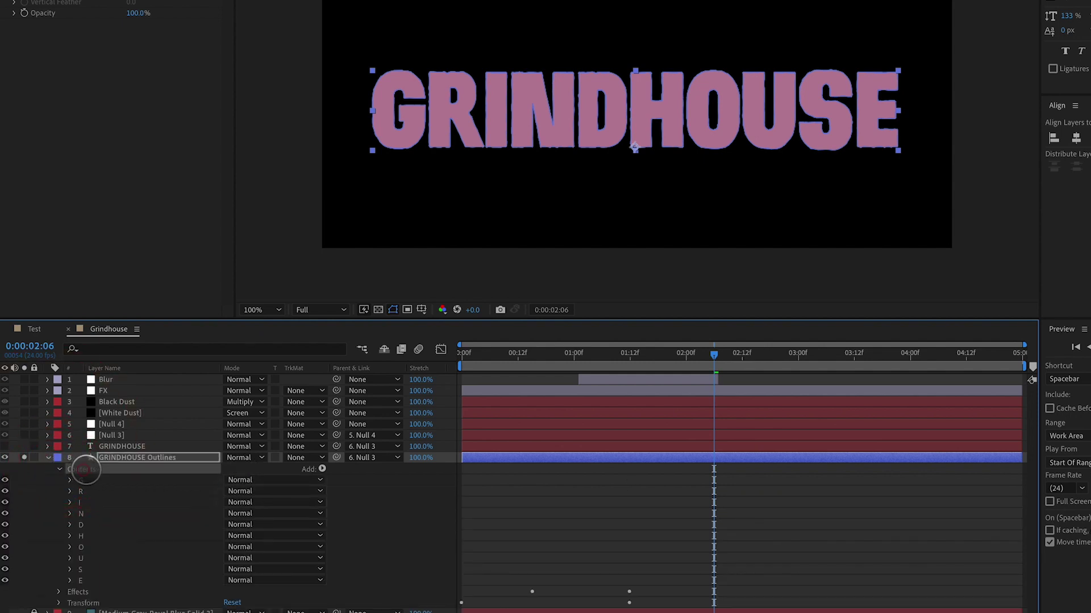
left_click(322, 469)
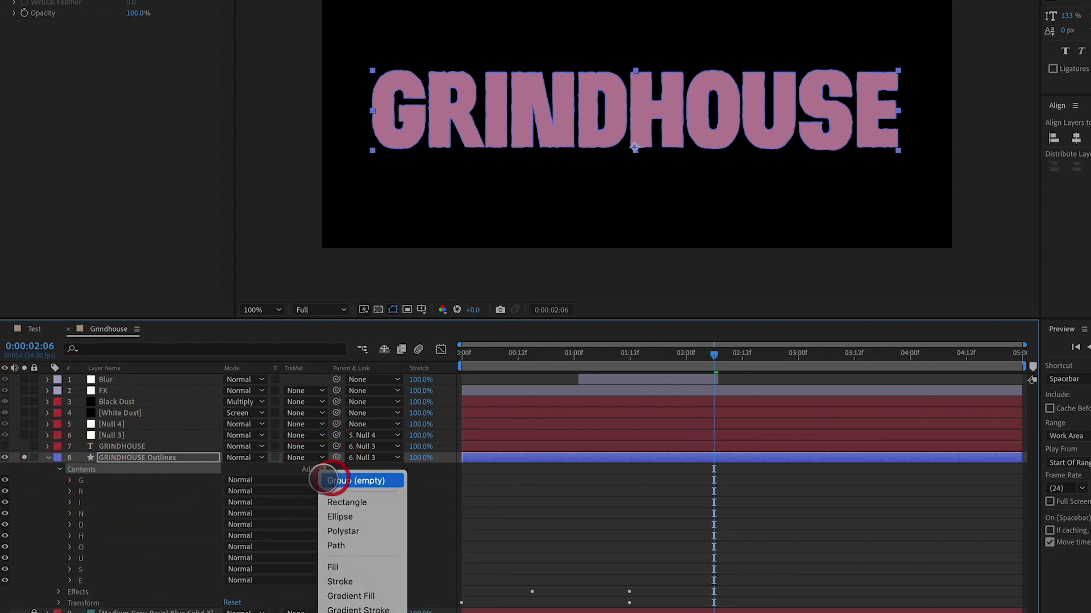
left_click(330, 481)
left_click(93, 579)
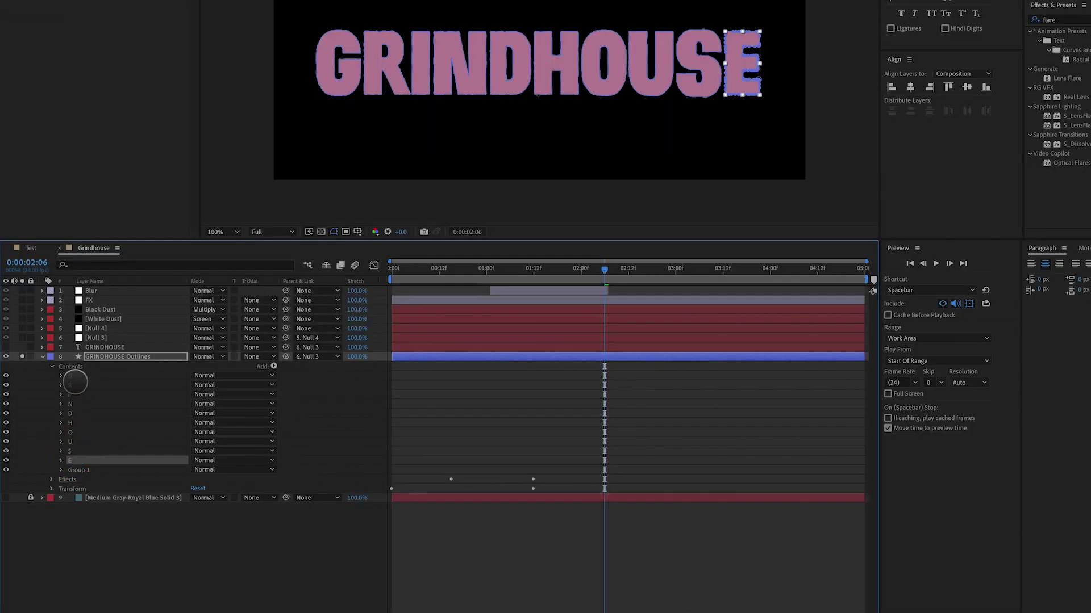
left_click(83, 481, "shift")
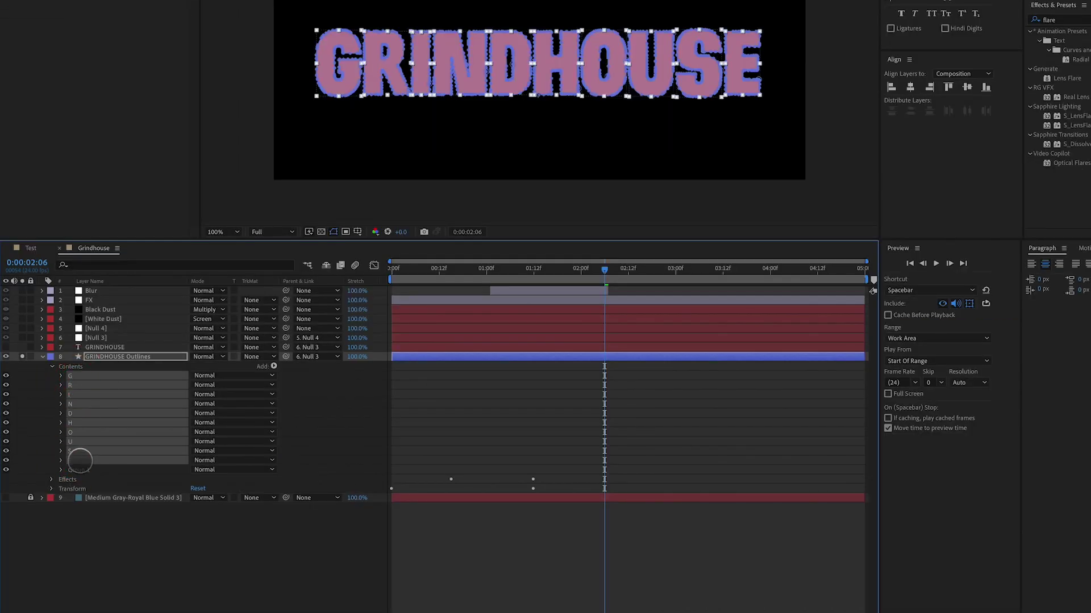
left_click_drag(79, 460, 79, 468)
left_click_drag(78, 376, 79, 376)
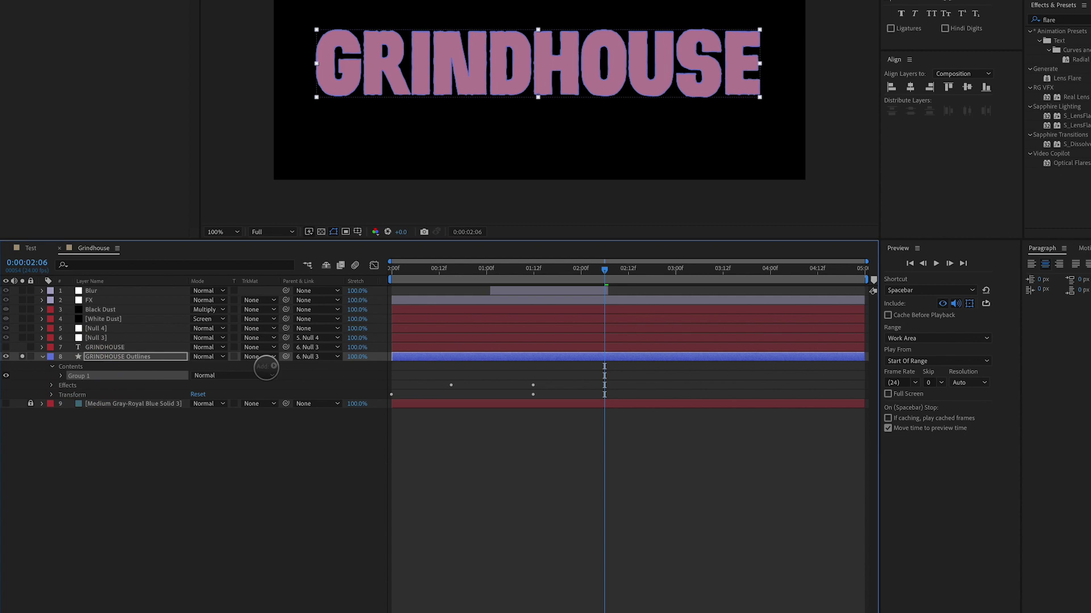
Step: Add a Repeater with transform Position 1,1 and raise its Copies count
left_click(274, 366)
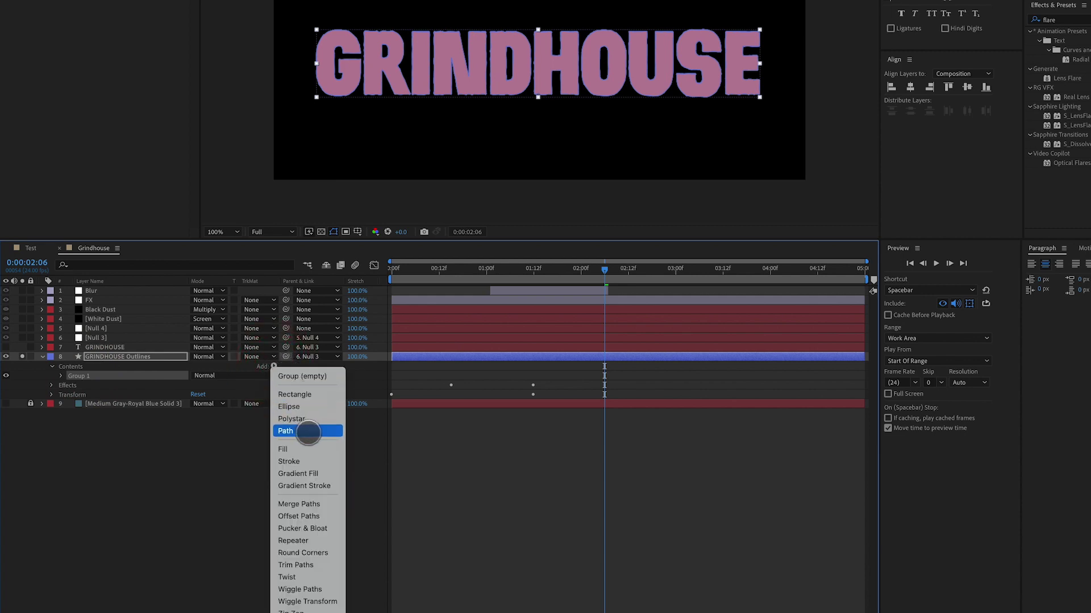
left_click(293, 541)
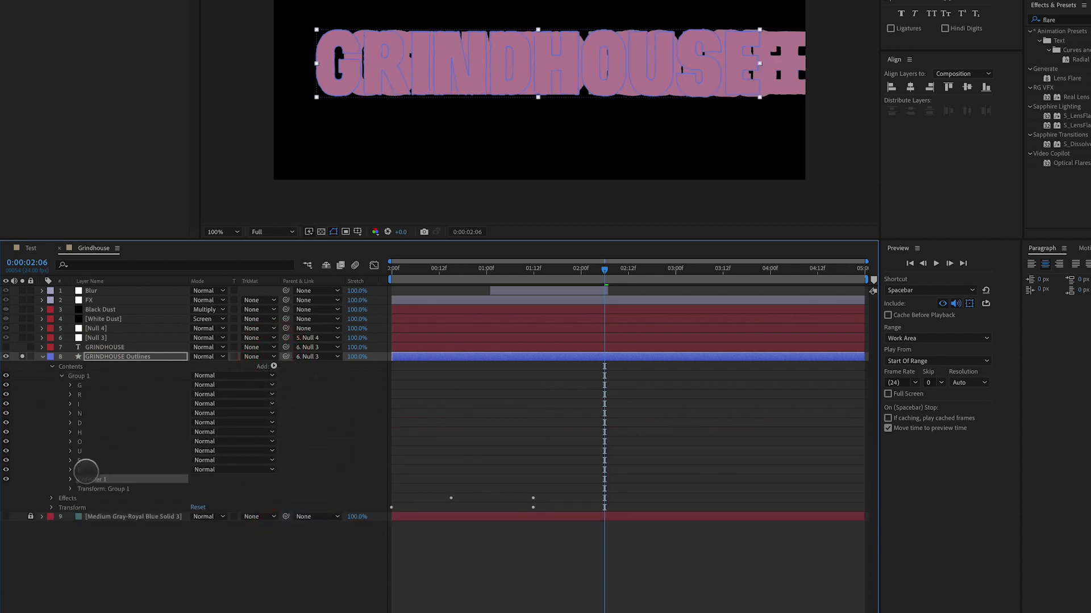
left_click(70, 480)
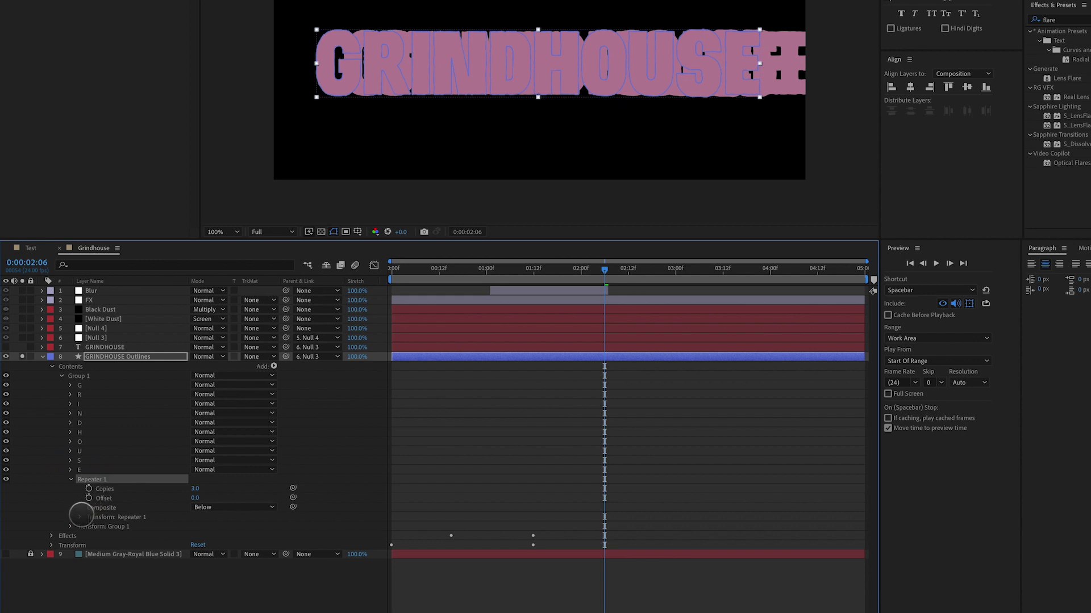
left_click(79, 517)
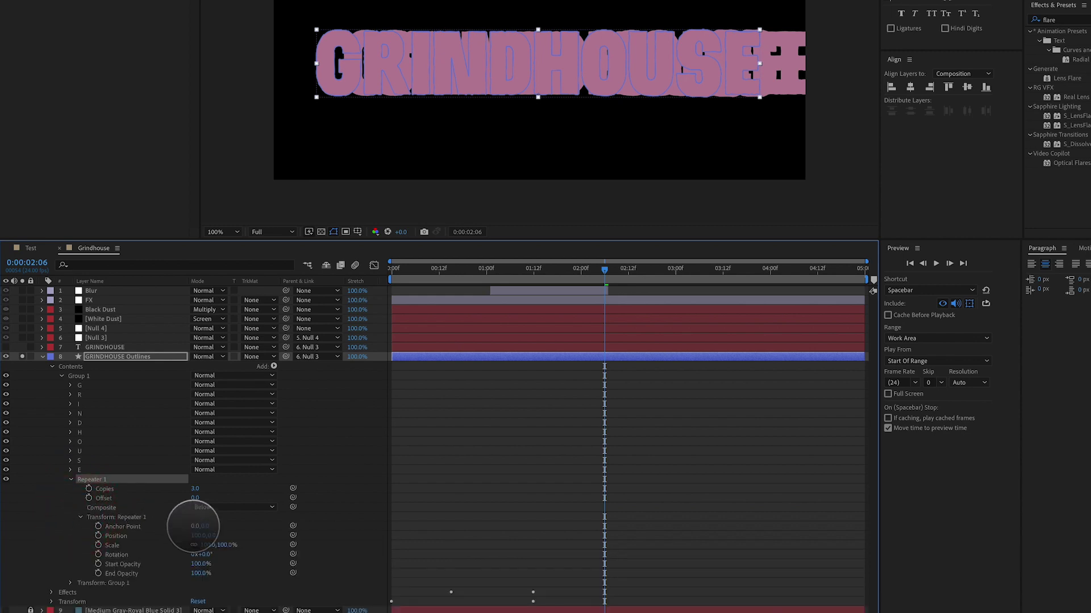
left_click(198, 536)
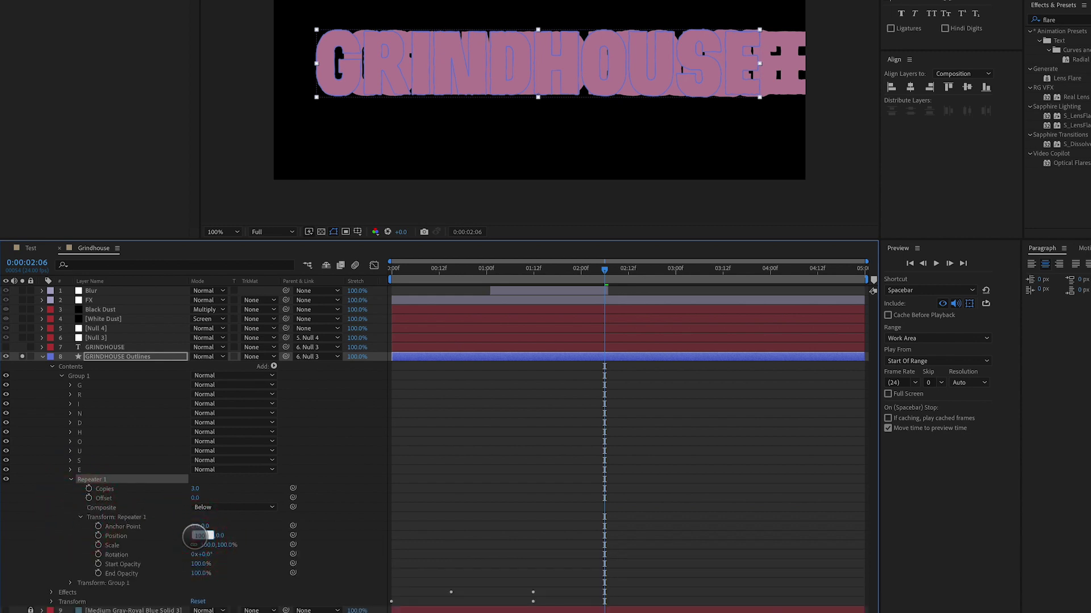
key("Tab")
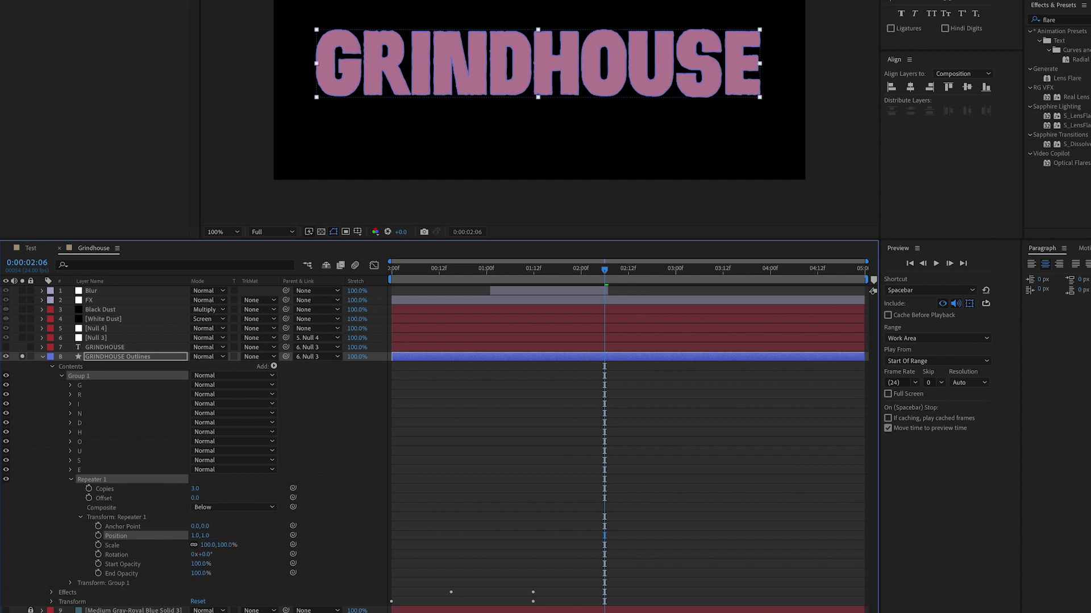
left_click_drag(196, 488, 207, 491)
Step: Set Copies to 20, delete the Fill Color keyframes to keep dark red, and re-enable the pink text
left_click(207, 489)
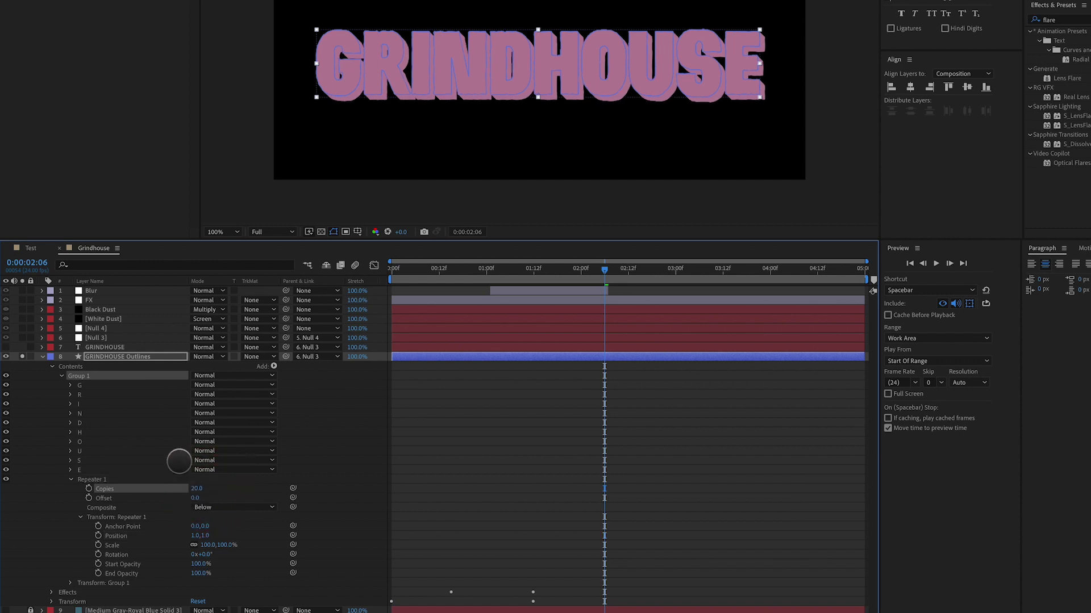
left_click(132, 357)
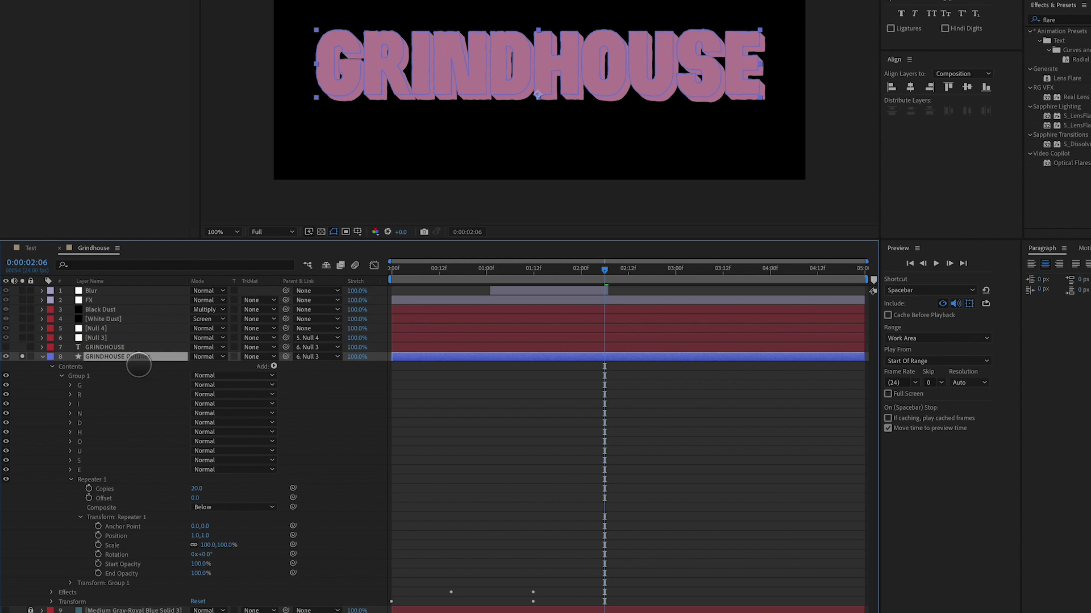
key("e")
left_click(62, 366)
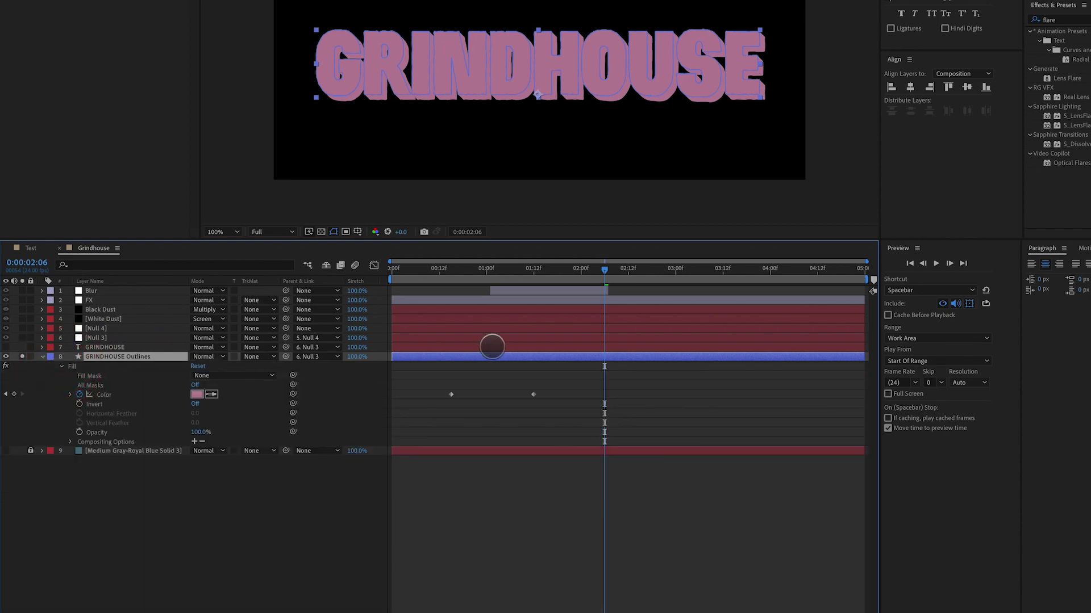
left_click(536, 276)
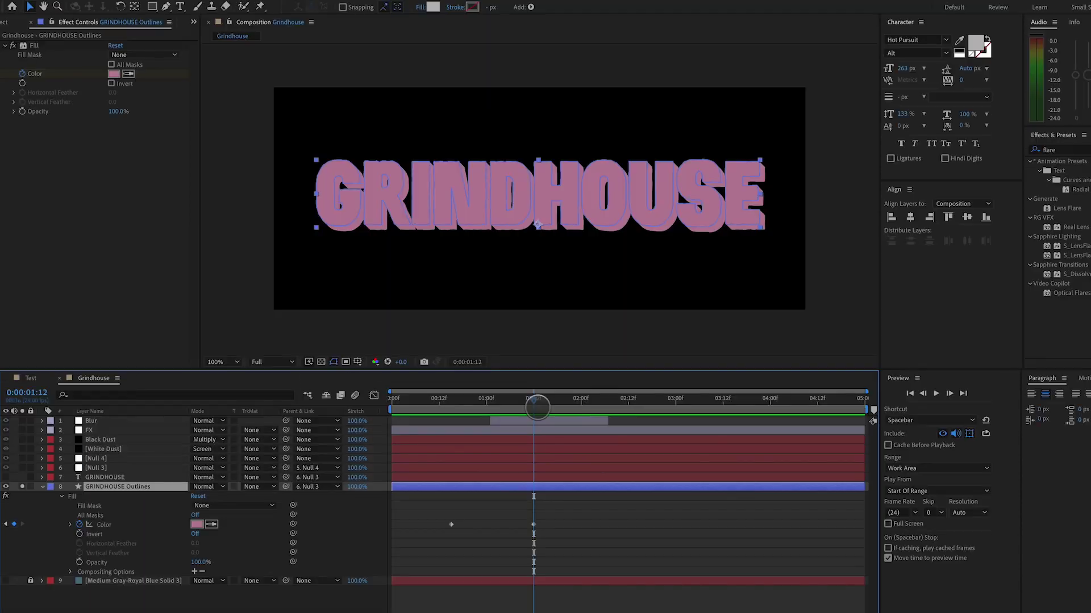
left_click_drag(555, 515, 519, 529)
key("Delete")
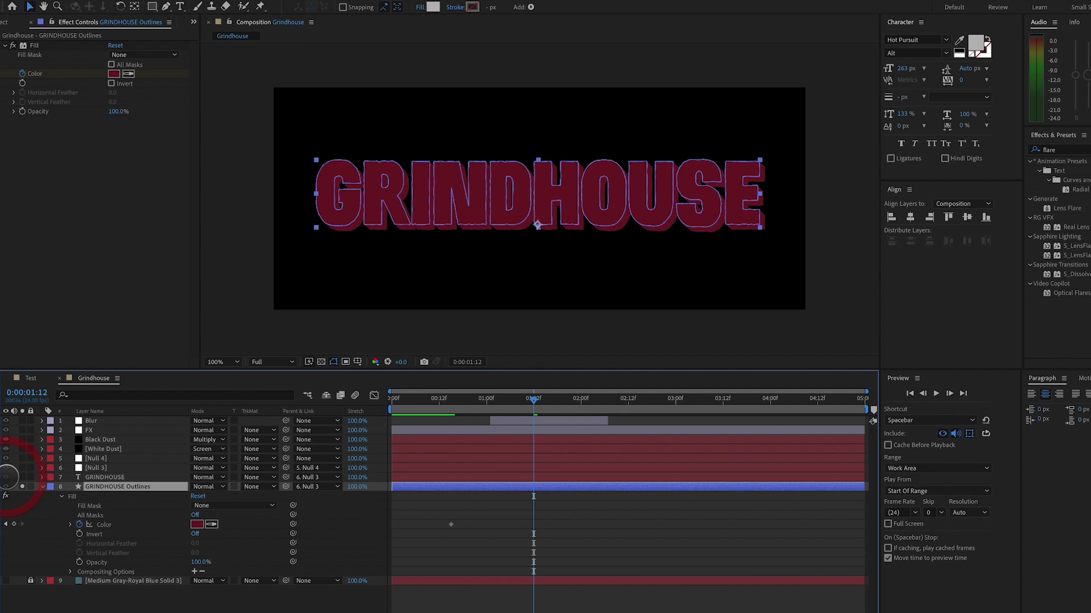
left_click(21, 477)
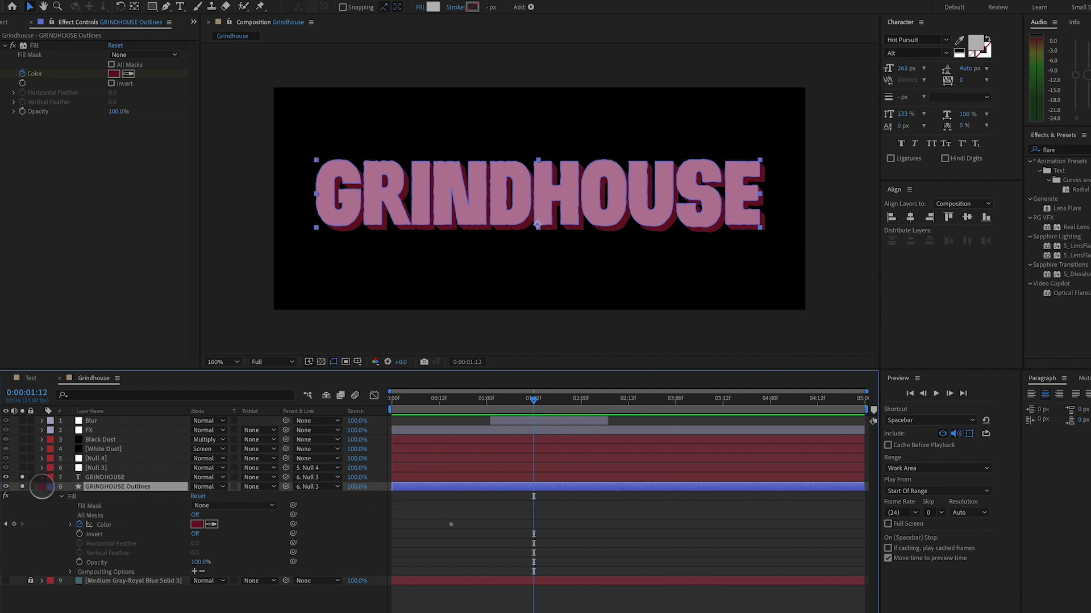
left_click(41, 487)
left_click(41, 487)
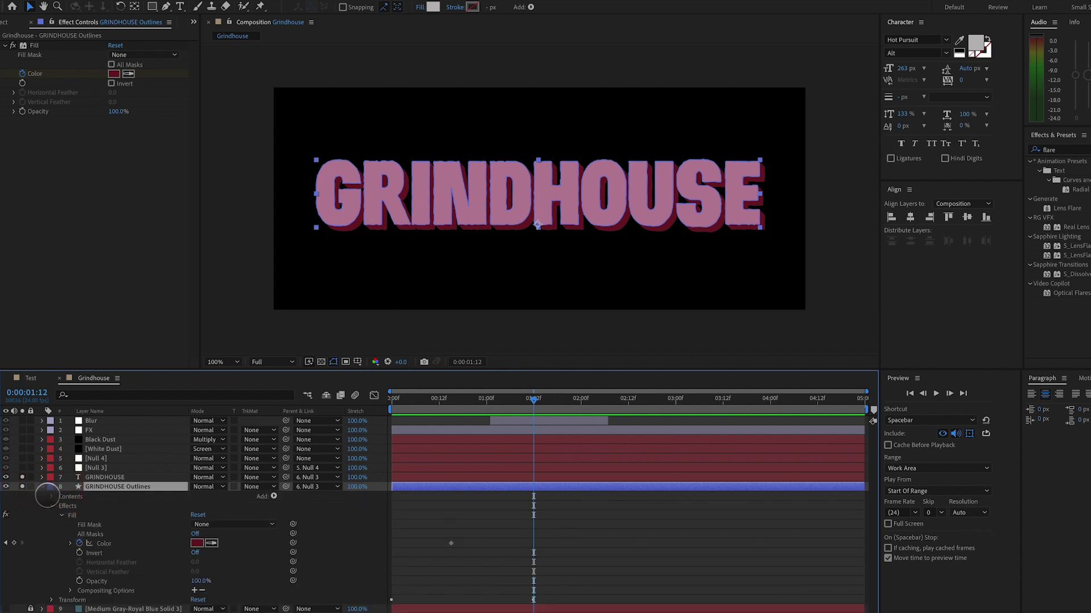
left_click(52, 497)
left_click(60, 507)
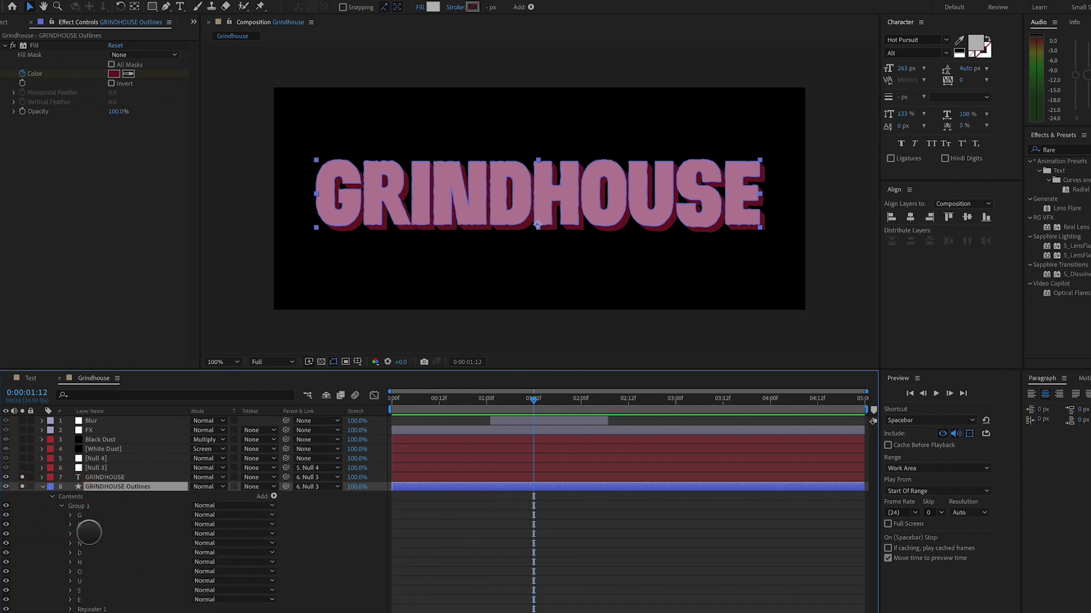
left_click(70, 608)
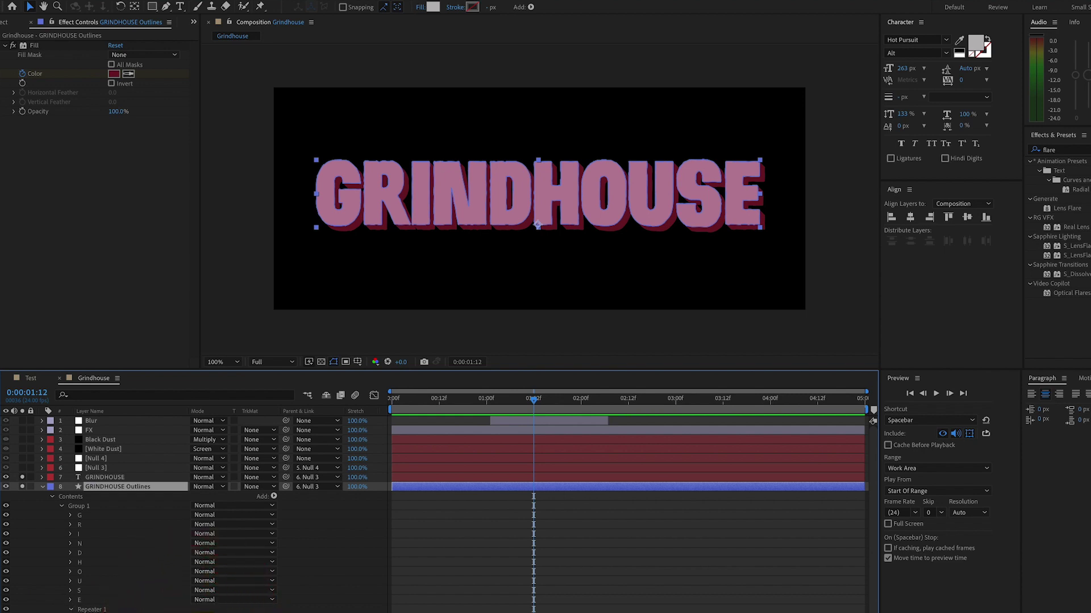
left_click(80, 506)
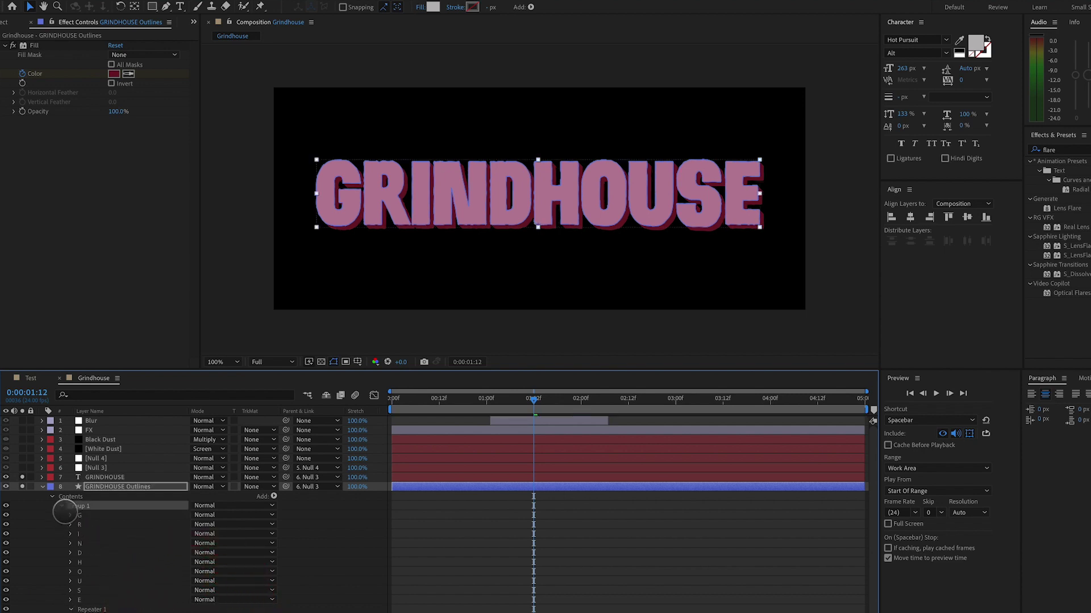
left_click(42, 487)
left_click(103, 477)
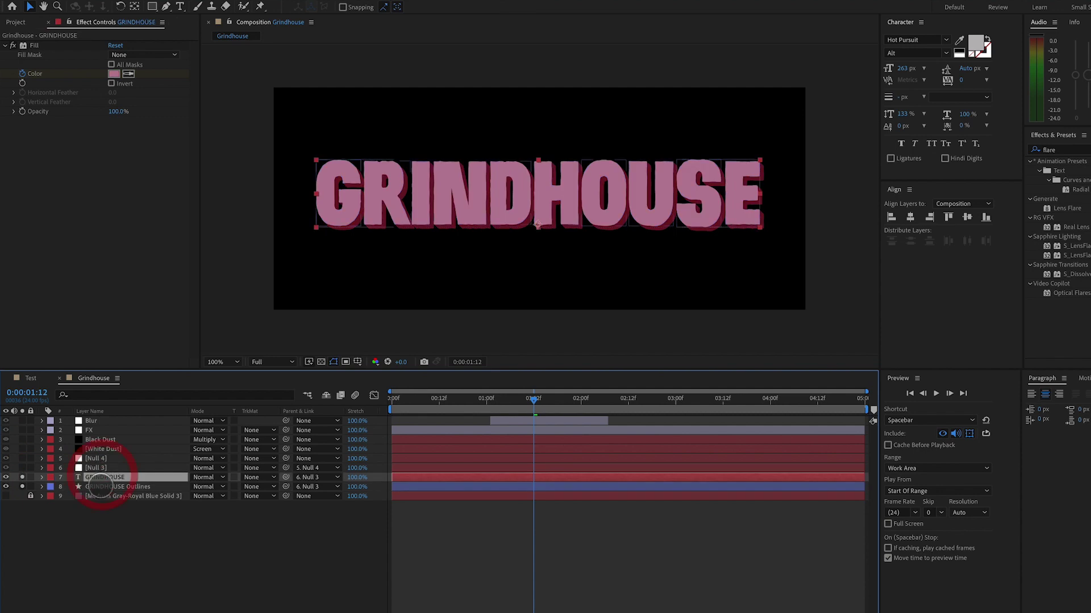
left_click(99, 487)
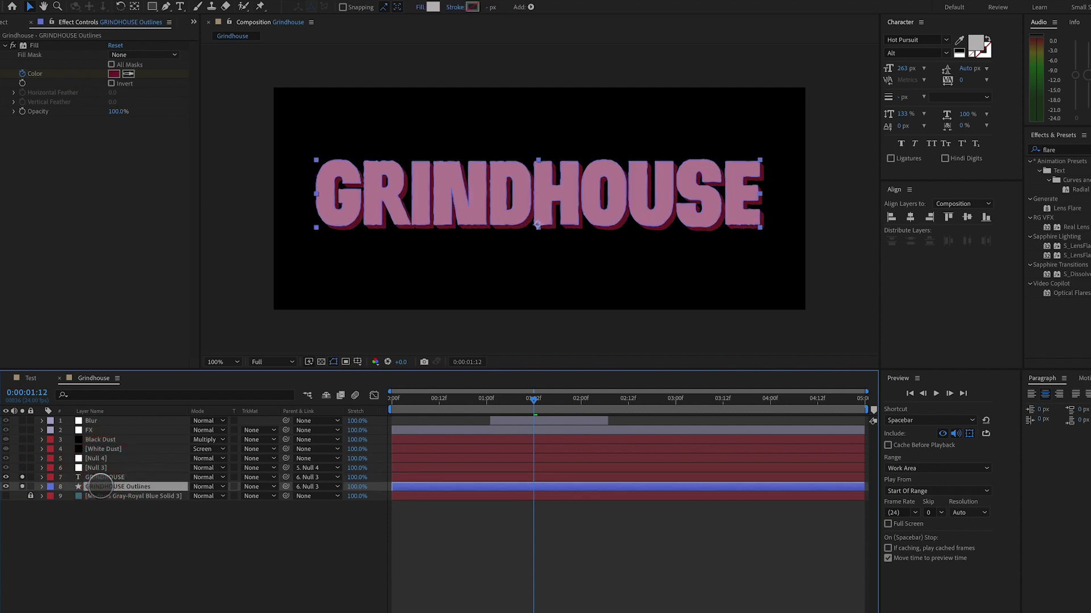
Step: Create a new GRINDHOUSE Outlines layer from the text and delete its Fill effect
left_click(103, 478)
right_click(180, 477)
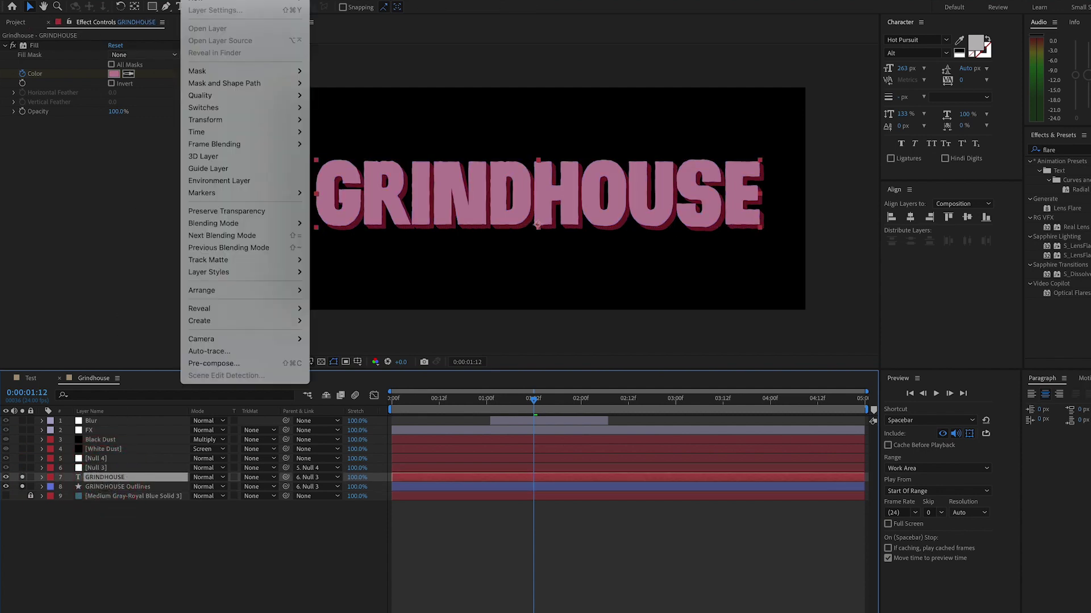
mouse_move(243, 321)
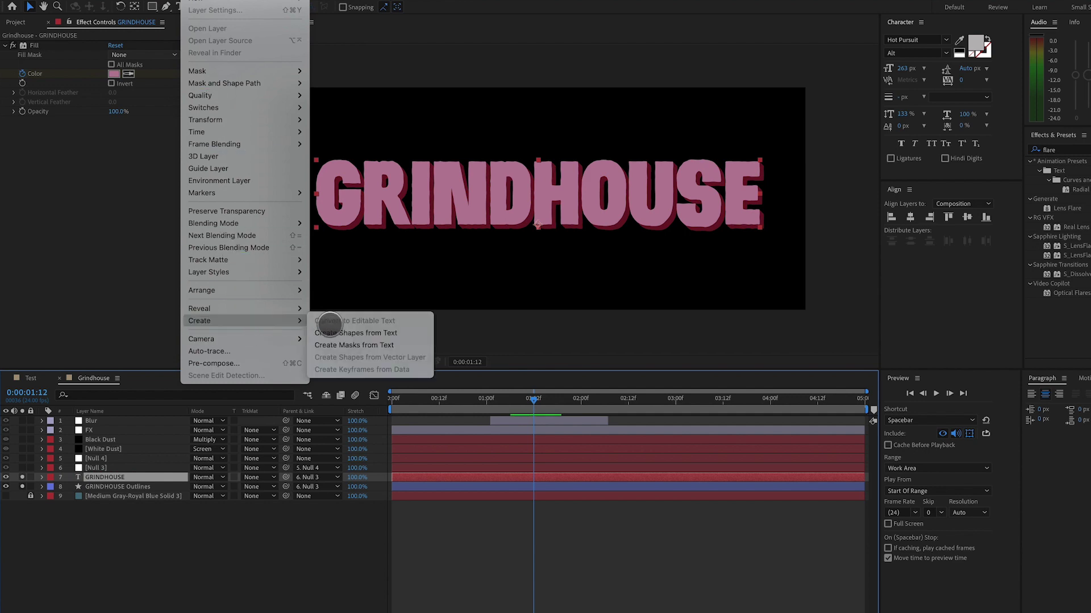
left_click(334, 332)
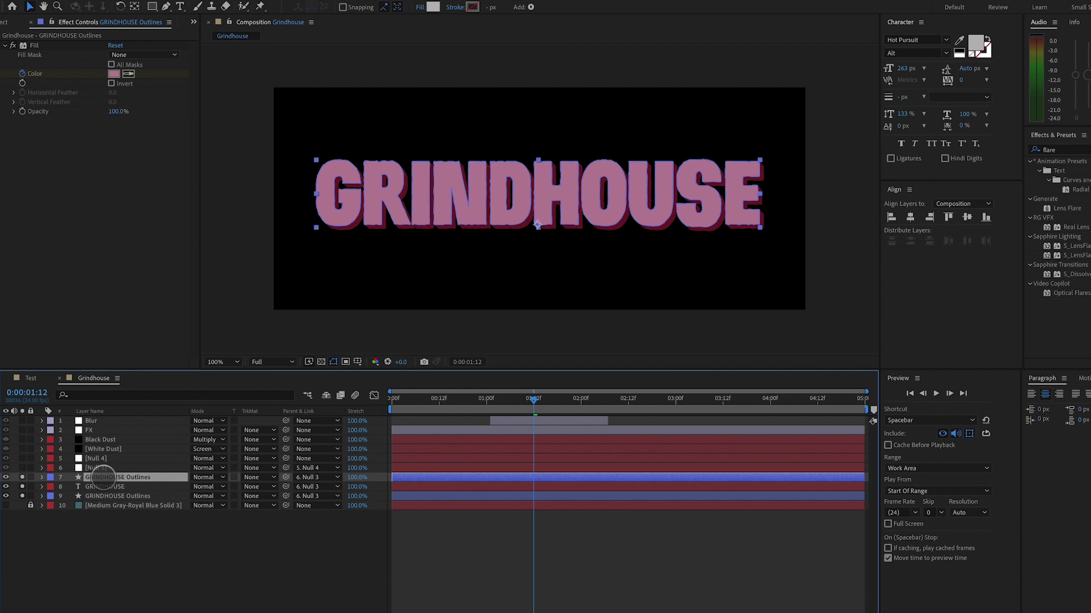
left_click(27, 45)
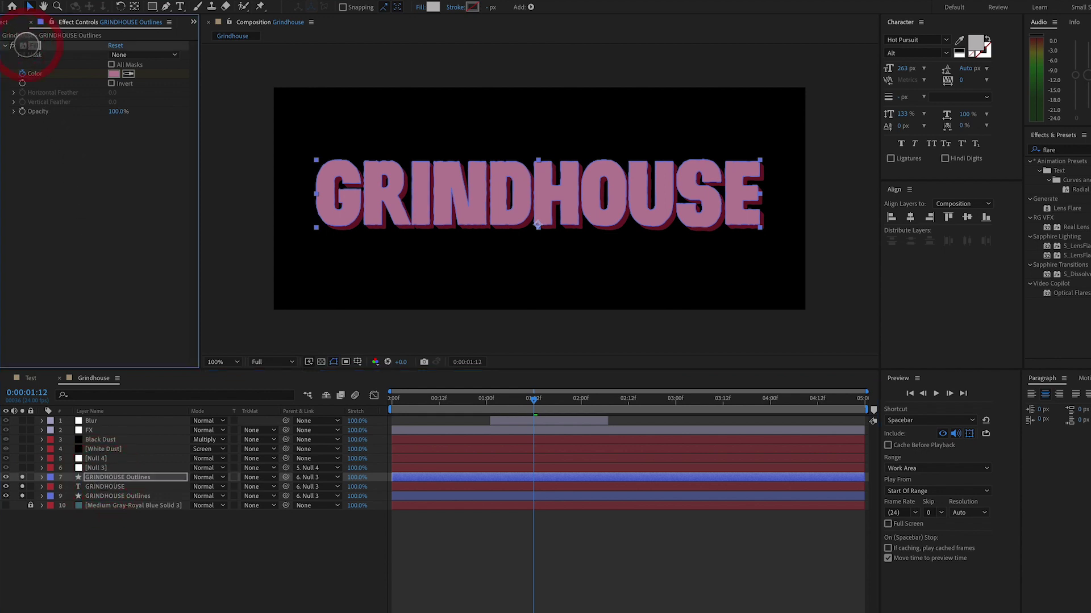
key("Delete")
Step: Give the new outlines a solid fill and a 2 px solid color stroke
left_click(420, 8)
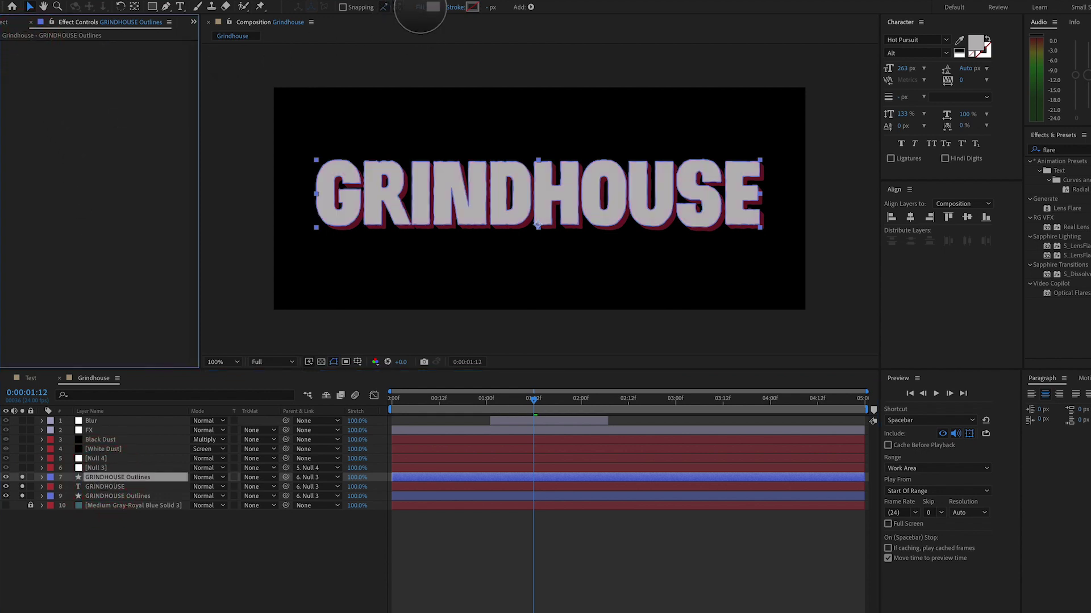
left_click(375, 122)
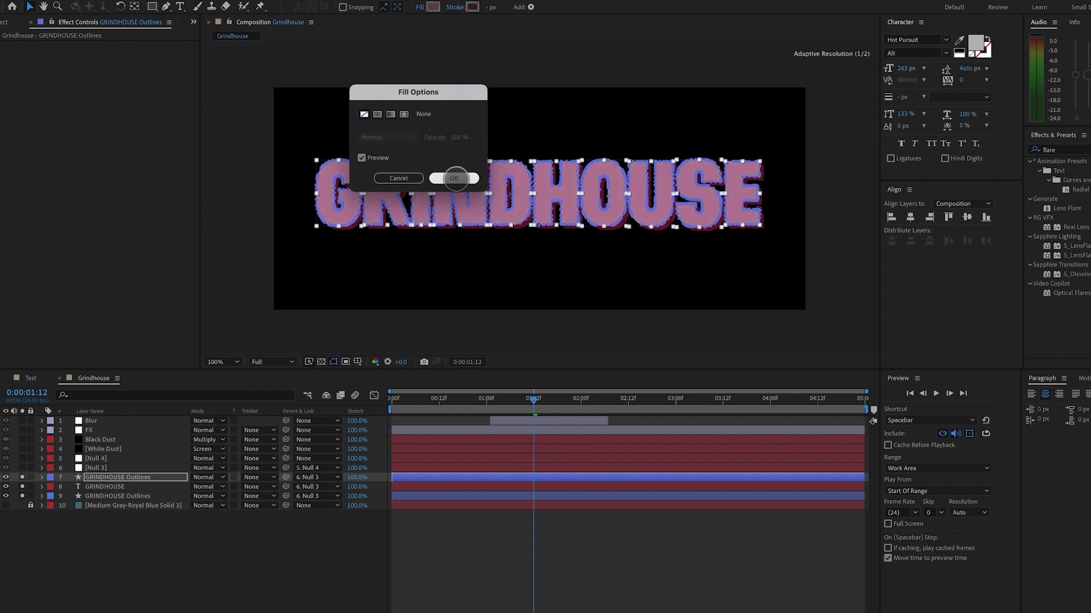
left_click(454, 178)
left_click(455, 8)
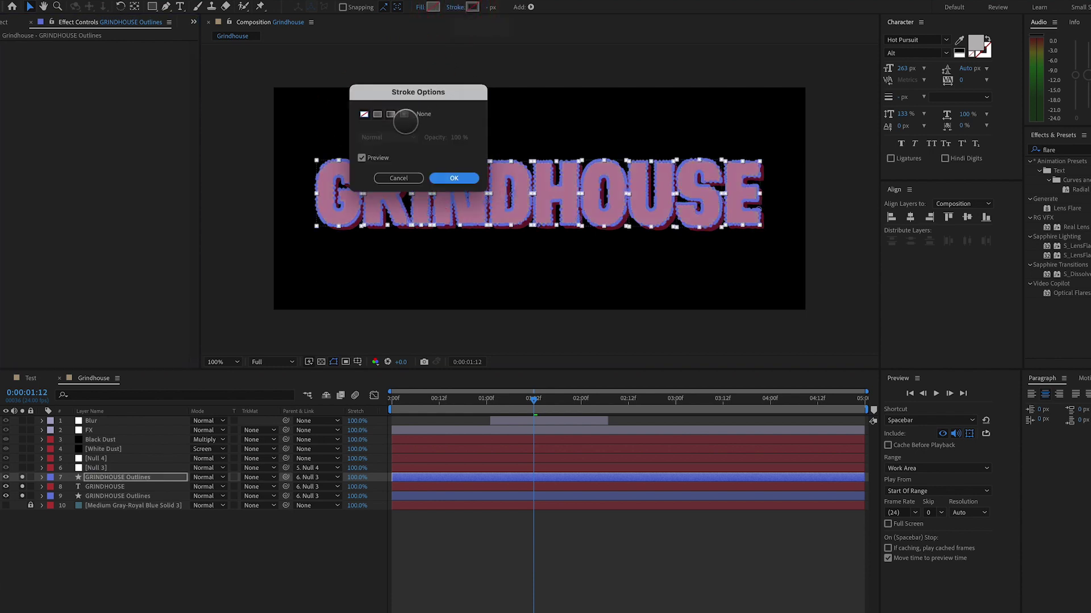
left_click(378, 114)
left_click(454, 178)
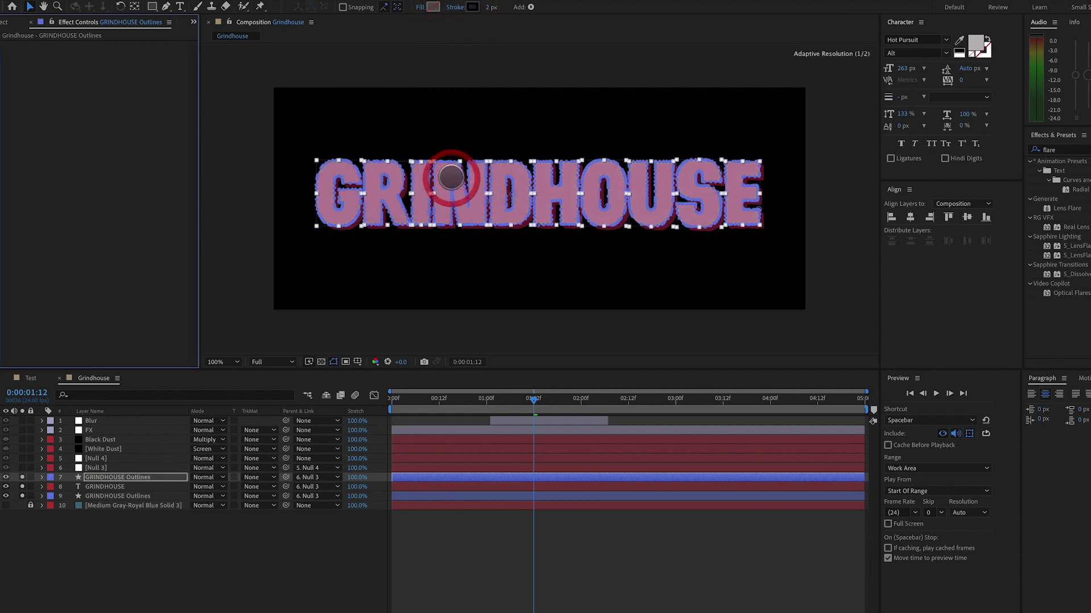
left_click(568, 559)
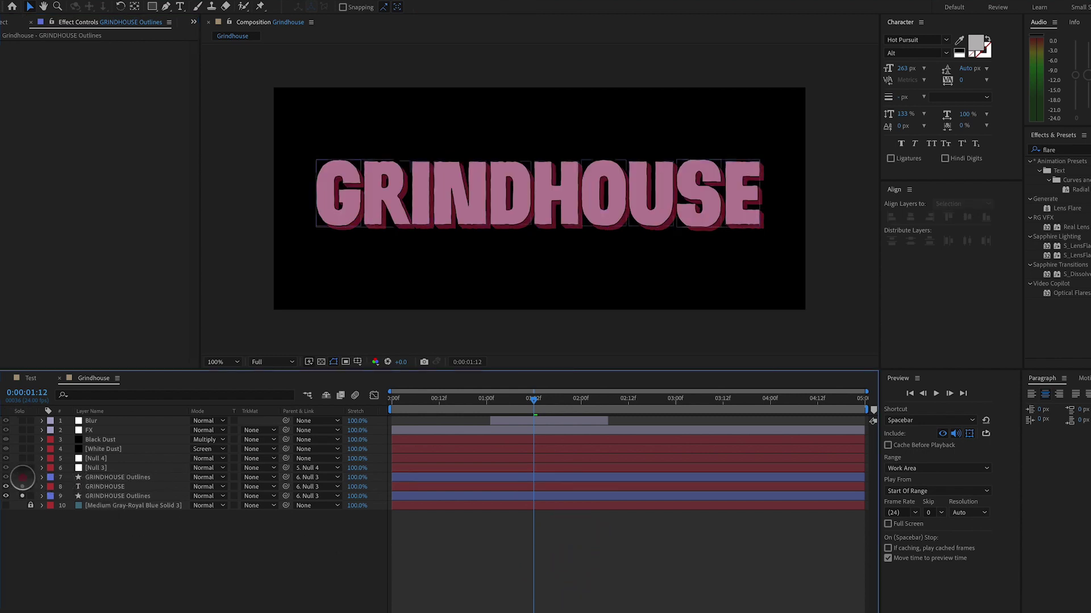
Step: Unsolo the layer and preview the full glowing, blurred GRINDHOUSE title over blue
left_click(23, 493)
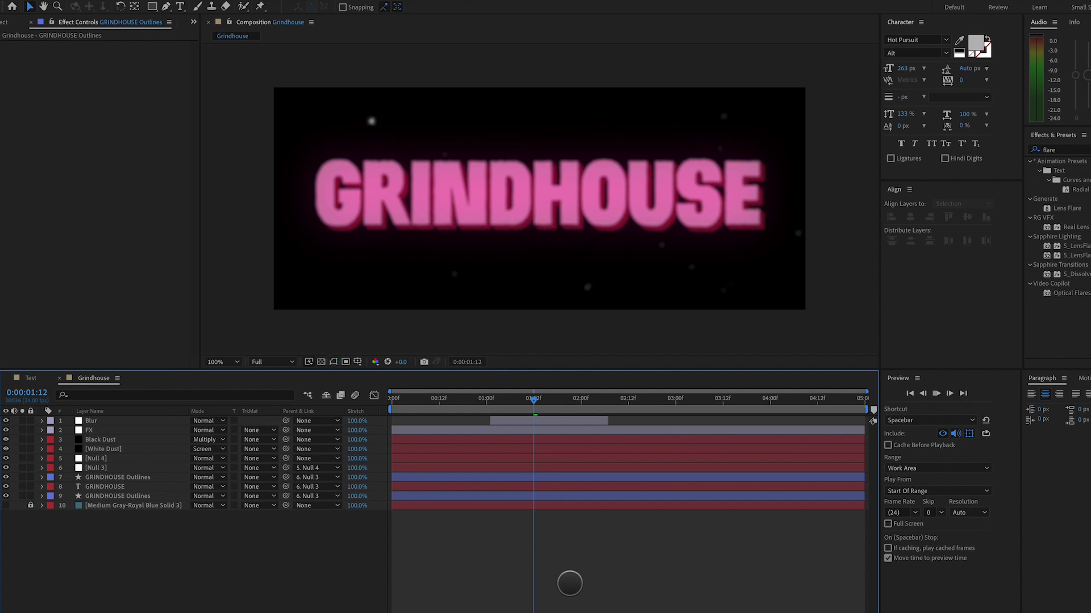
key("space")
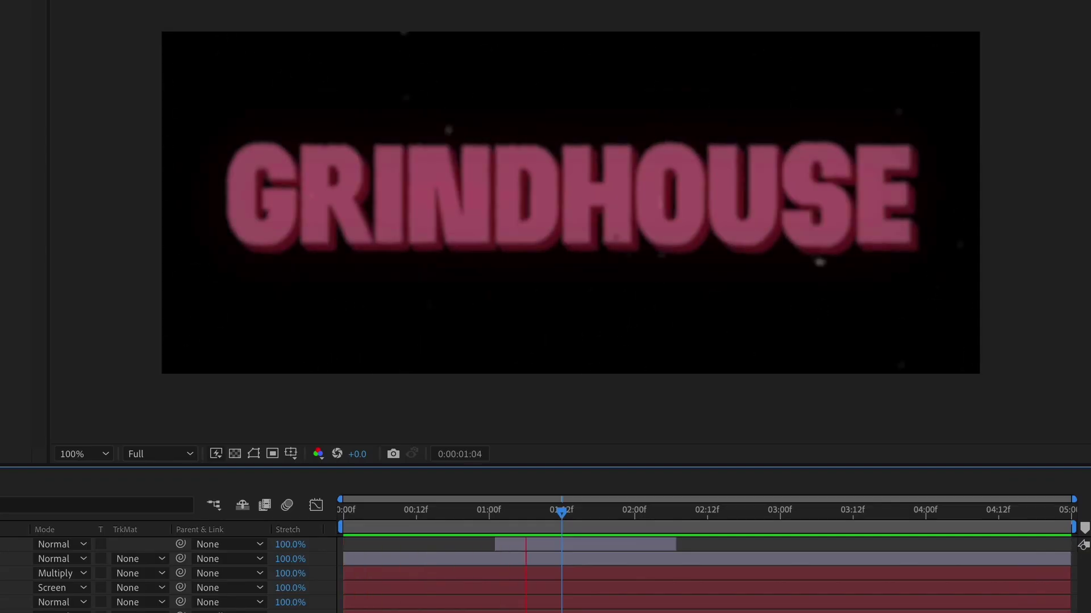